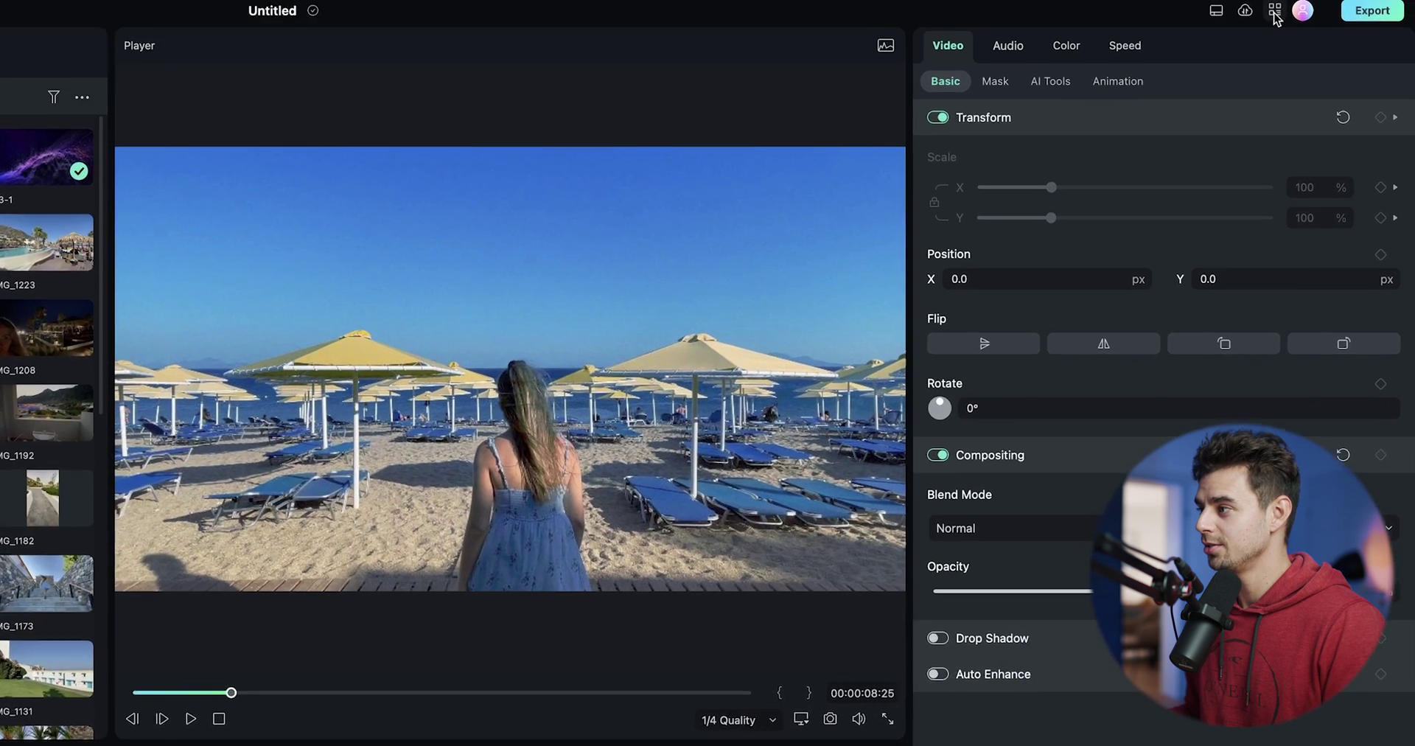
Step: From the grid menu's Keyboard Shortcuts dialog, pick the Adobe Premiere Pro shortcut preset
left_click(1273, 12)
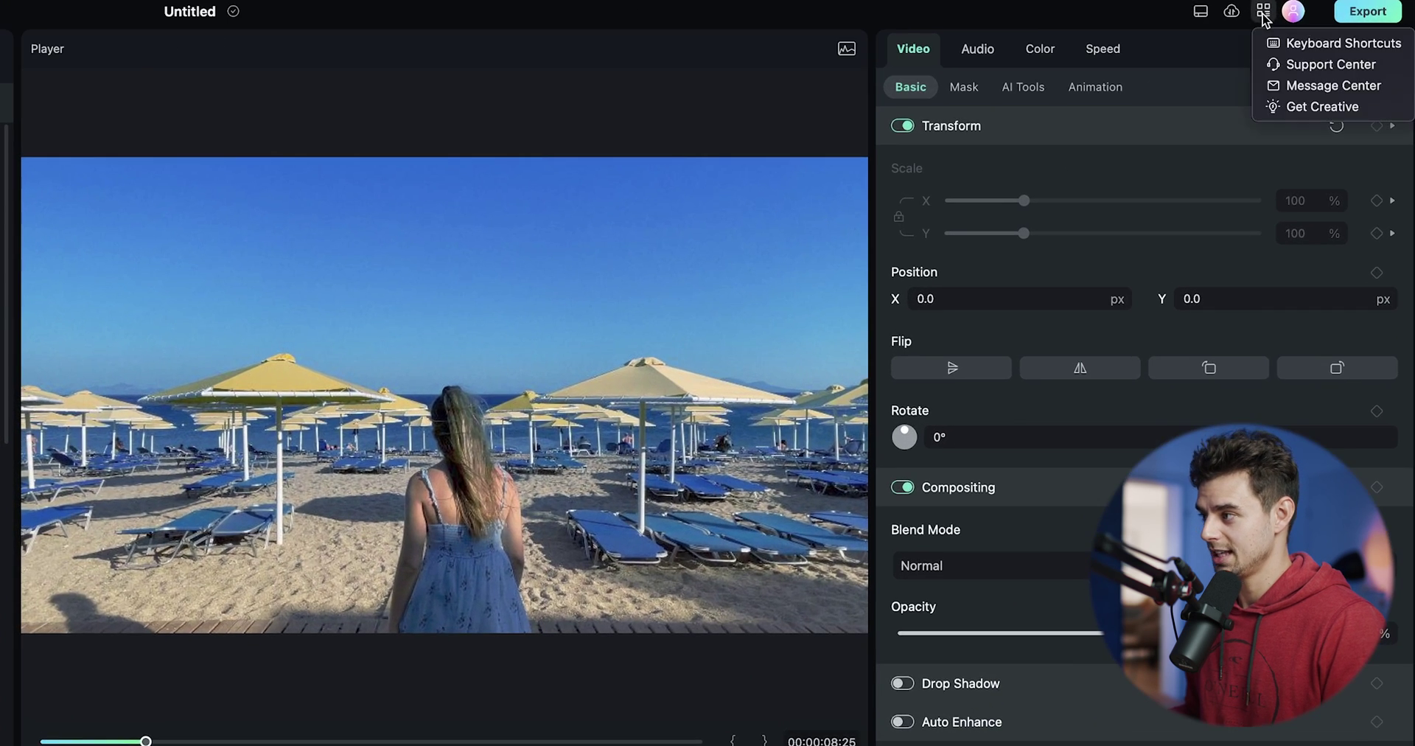
left_click(1302, 46)
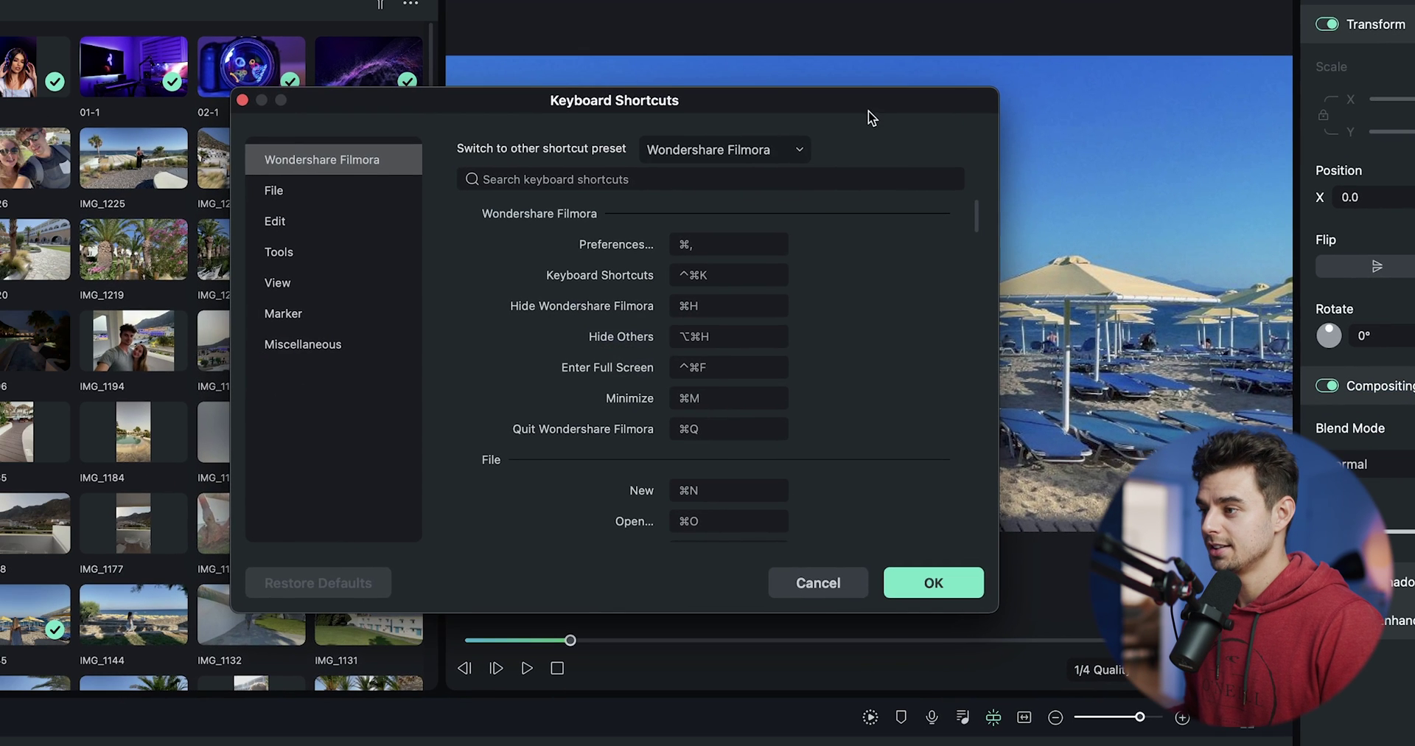
left_click_drag(867, 107, 873, 114)
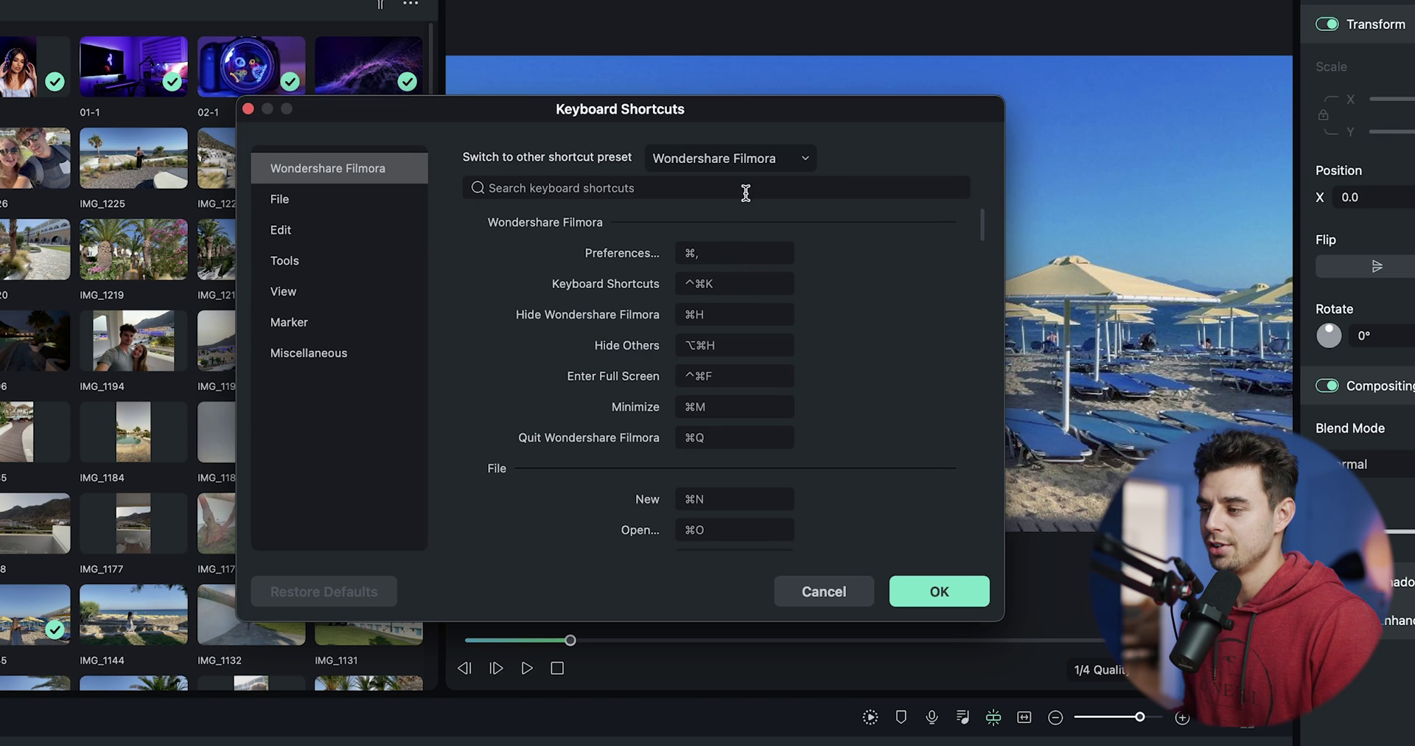
left_click(811, 155)
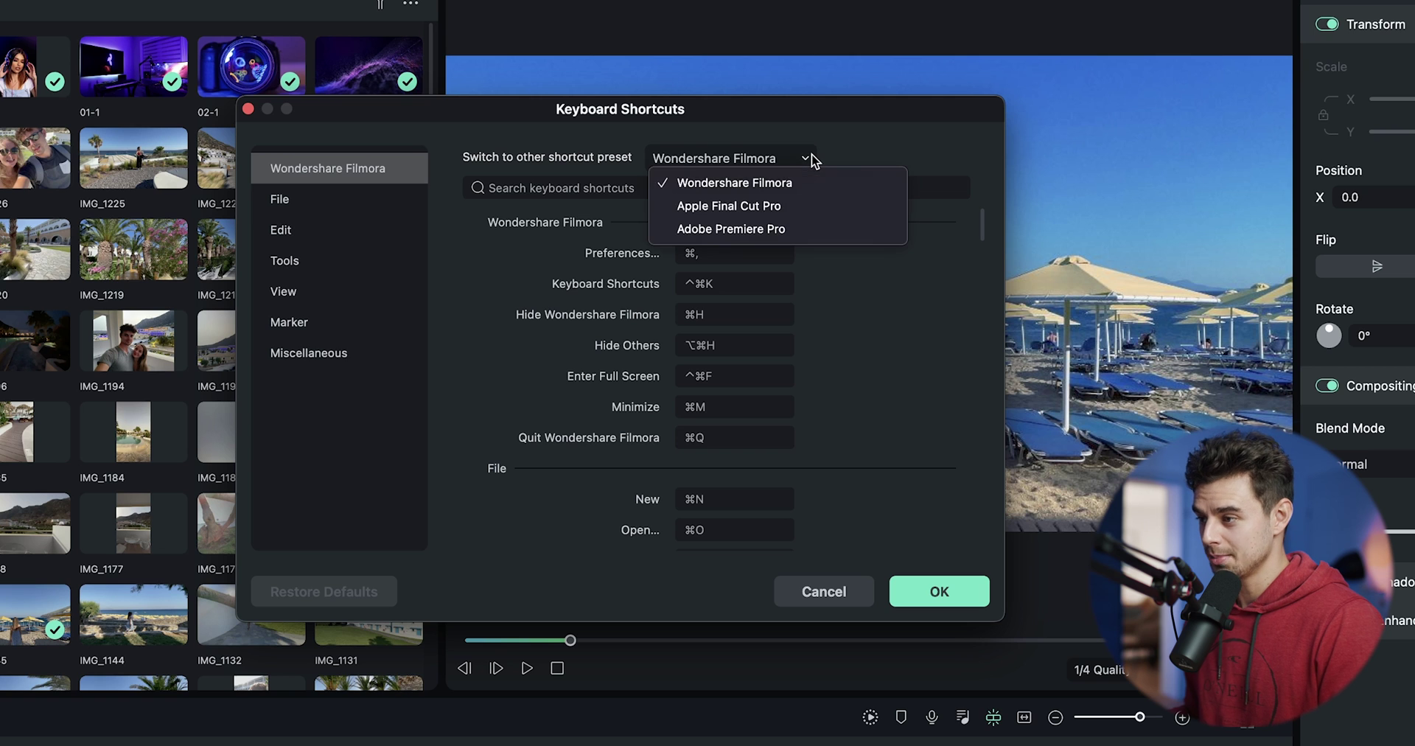
left_click(798, 225)
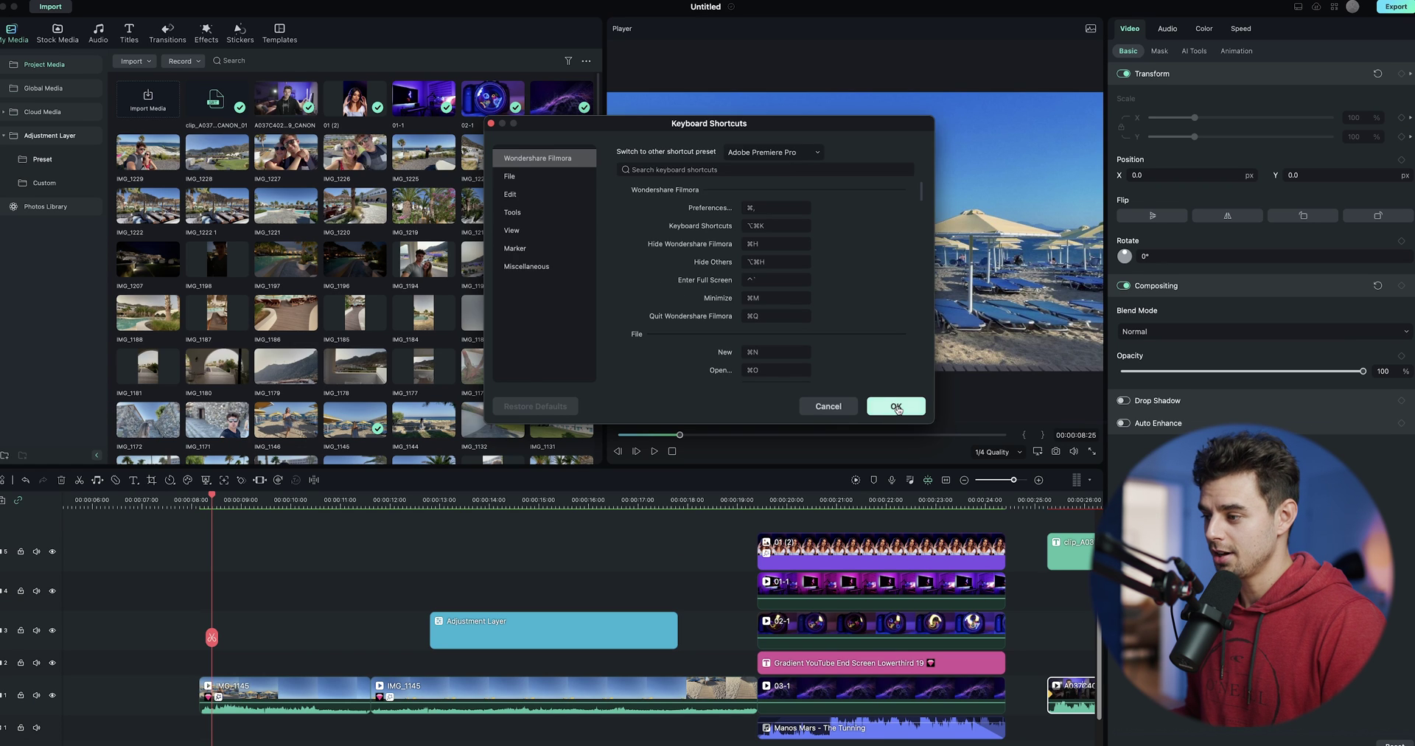
Step: Confirm the Premiere Pro preset, then split IMG_1145 at 00:00:09:24 and ripple-delete the first piece
left_click(896, 407)
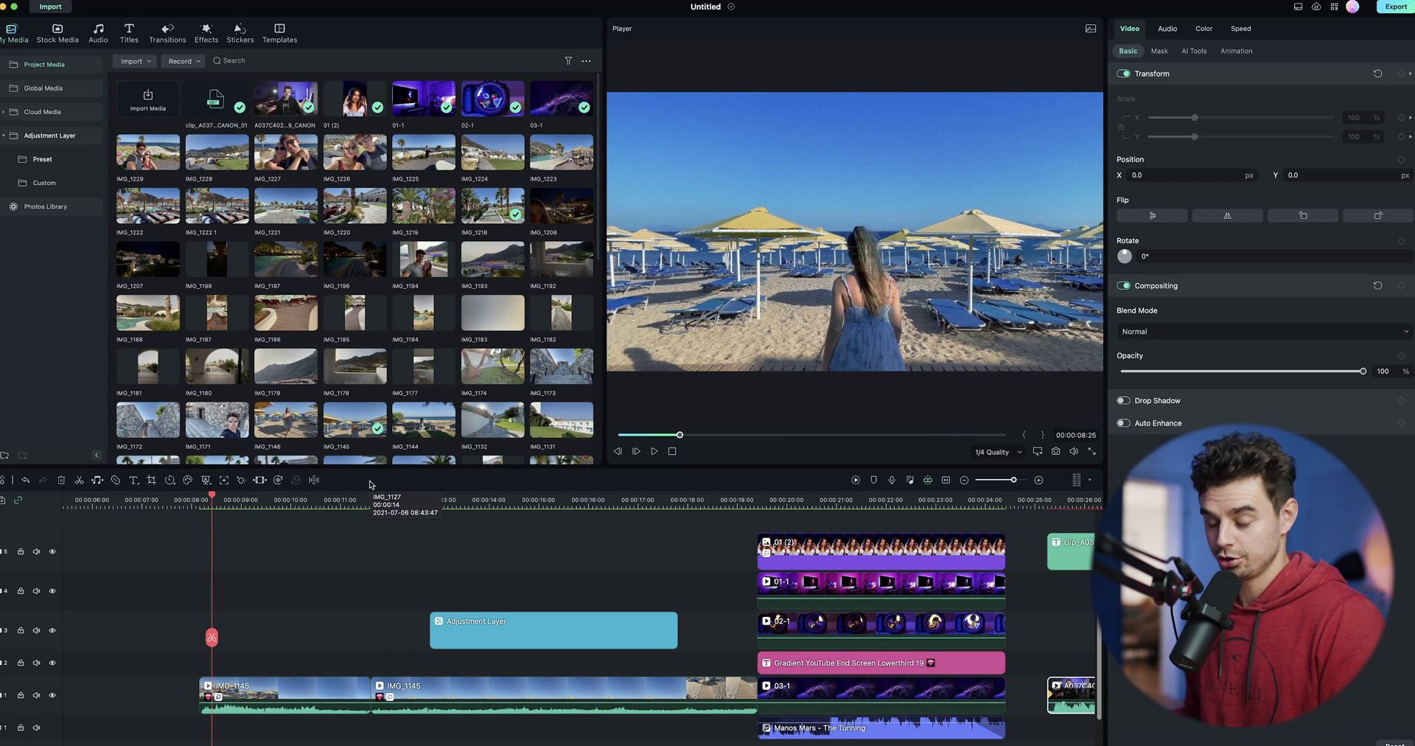
scroll(272, 495, "up", 2)
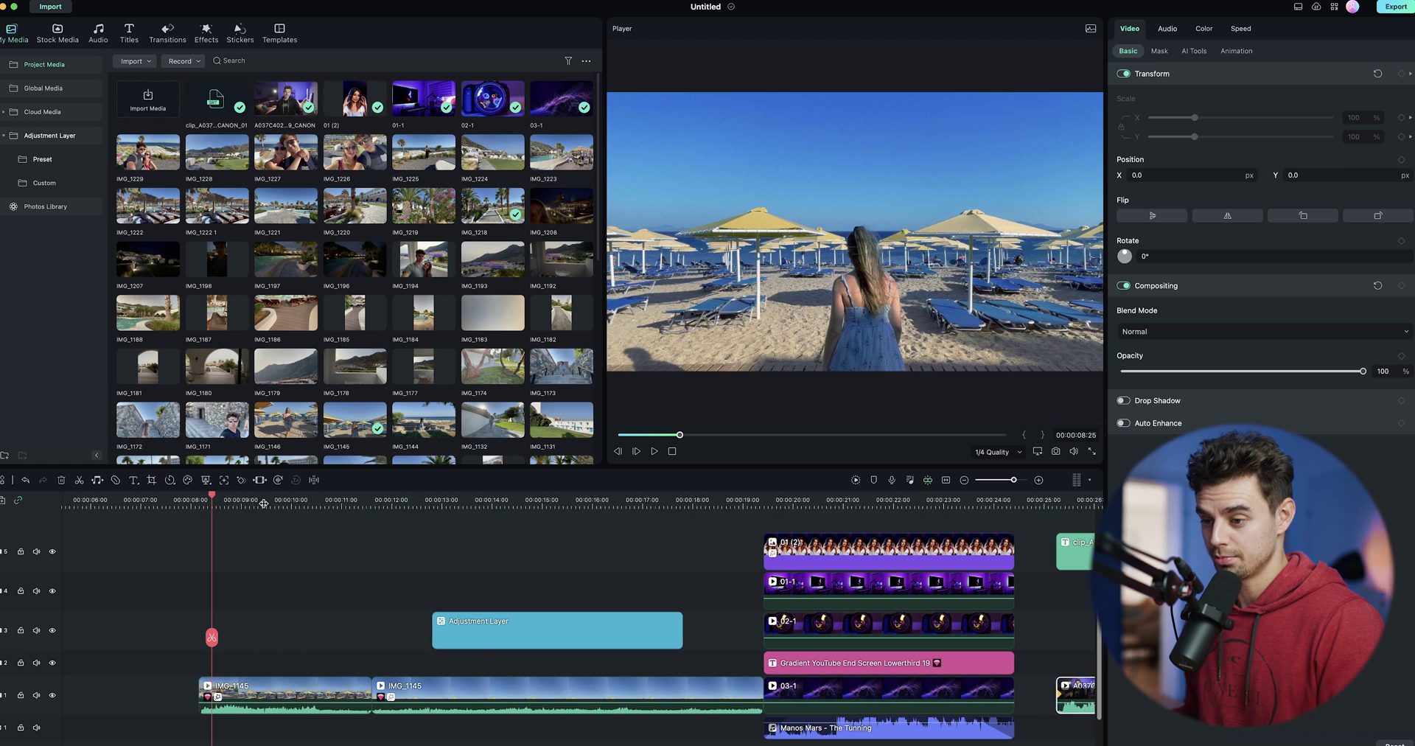
left_click(265, 501)
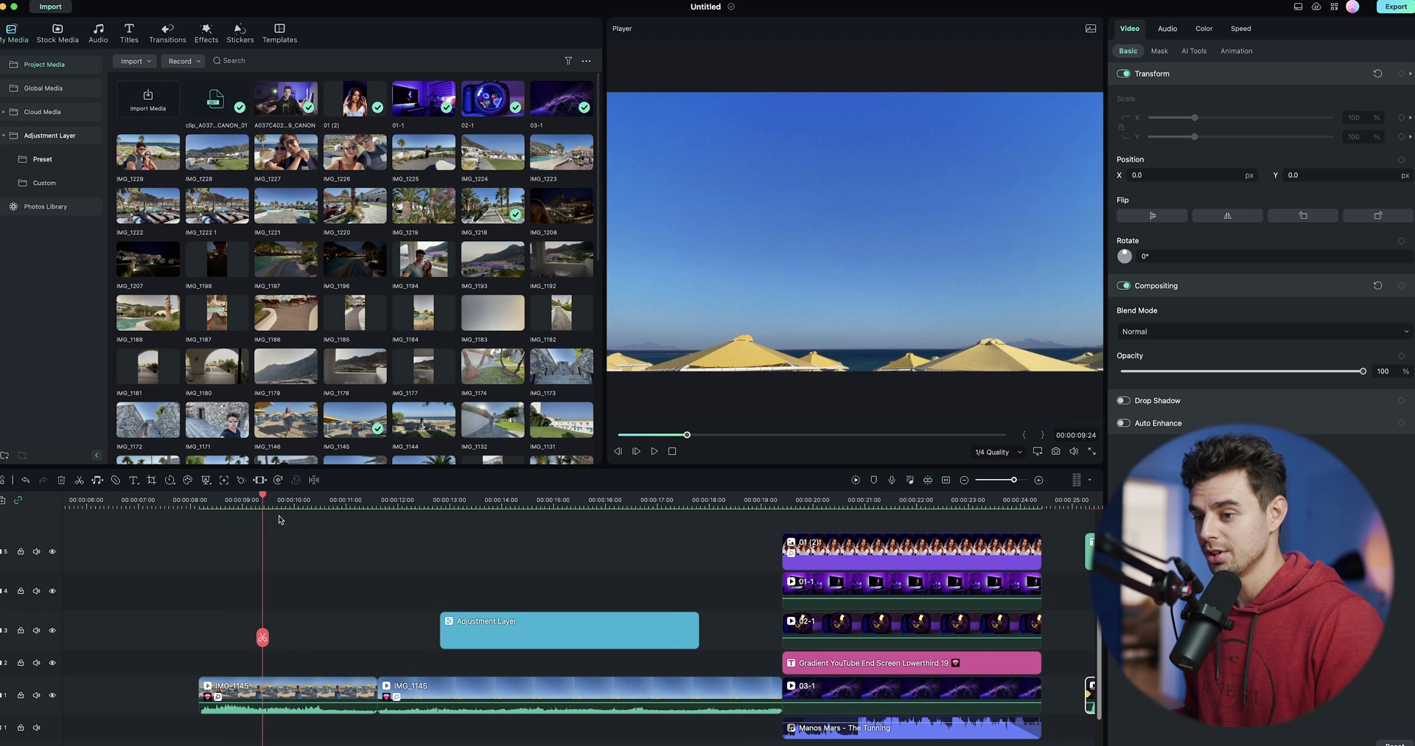
key("Left")
key("Left")
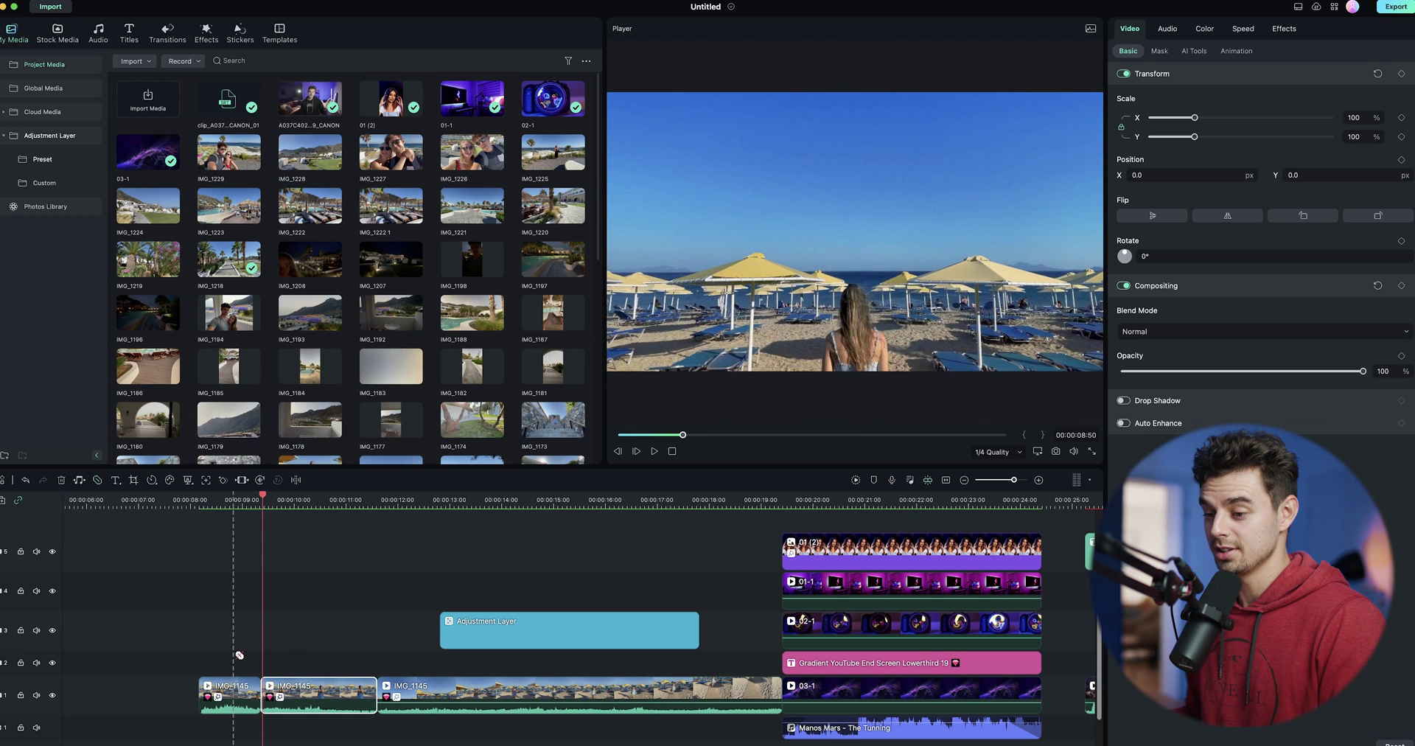
left_click(236, 693)
key("Delete")
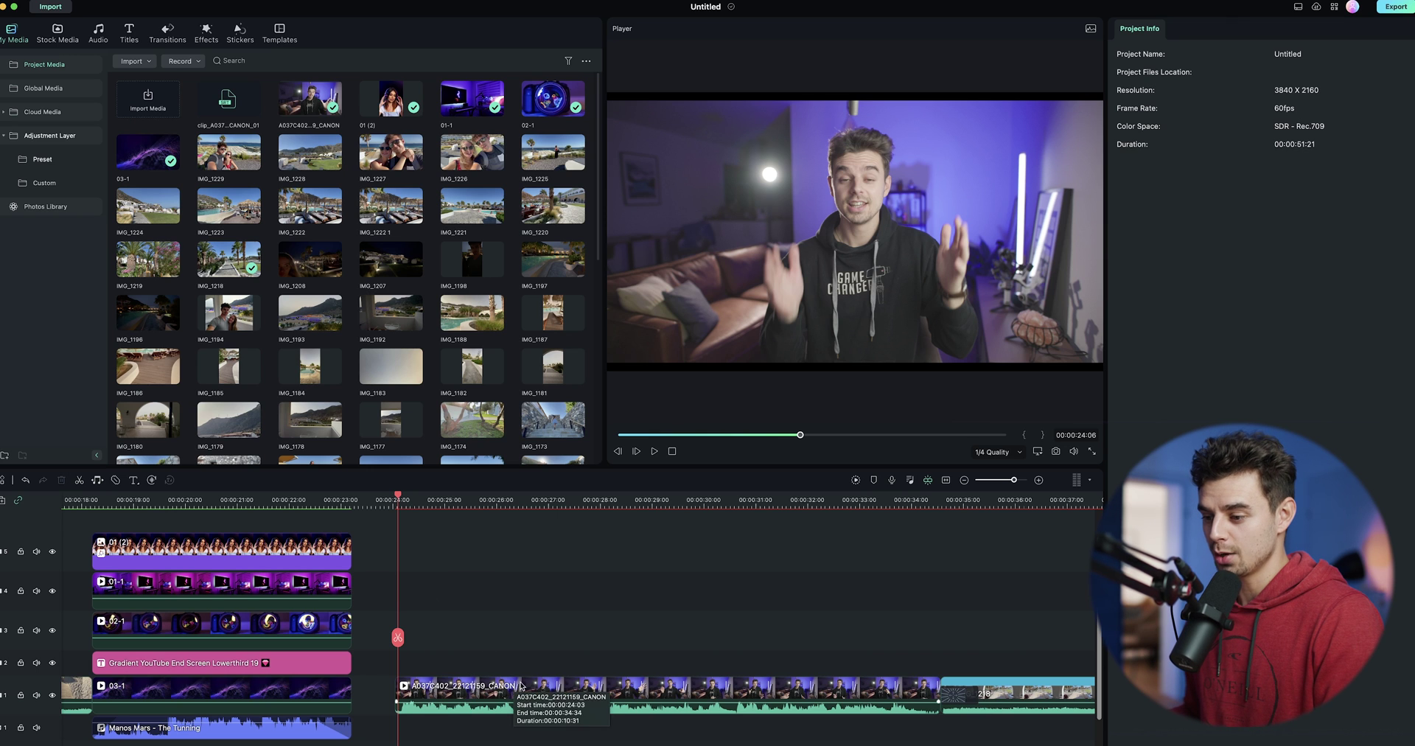
Step: Run Speech-to-Text in English (US) on the selected A037C402 talking-head clip
left_click_drag(414, 501, 762, 502)
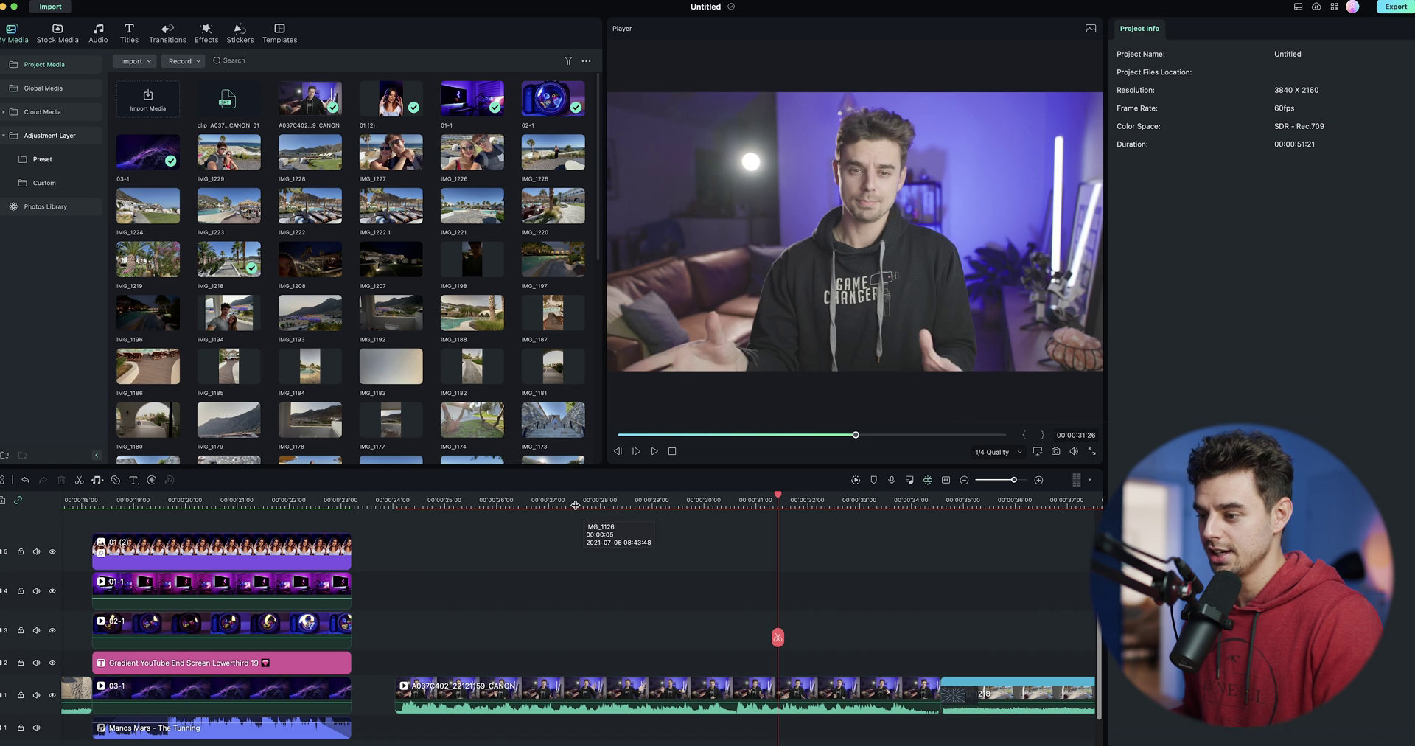
left_click_drag(579, 520, 665, 519)
left_click(579, 687)
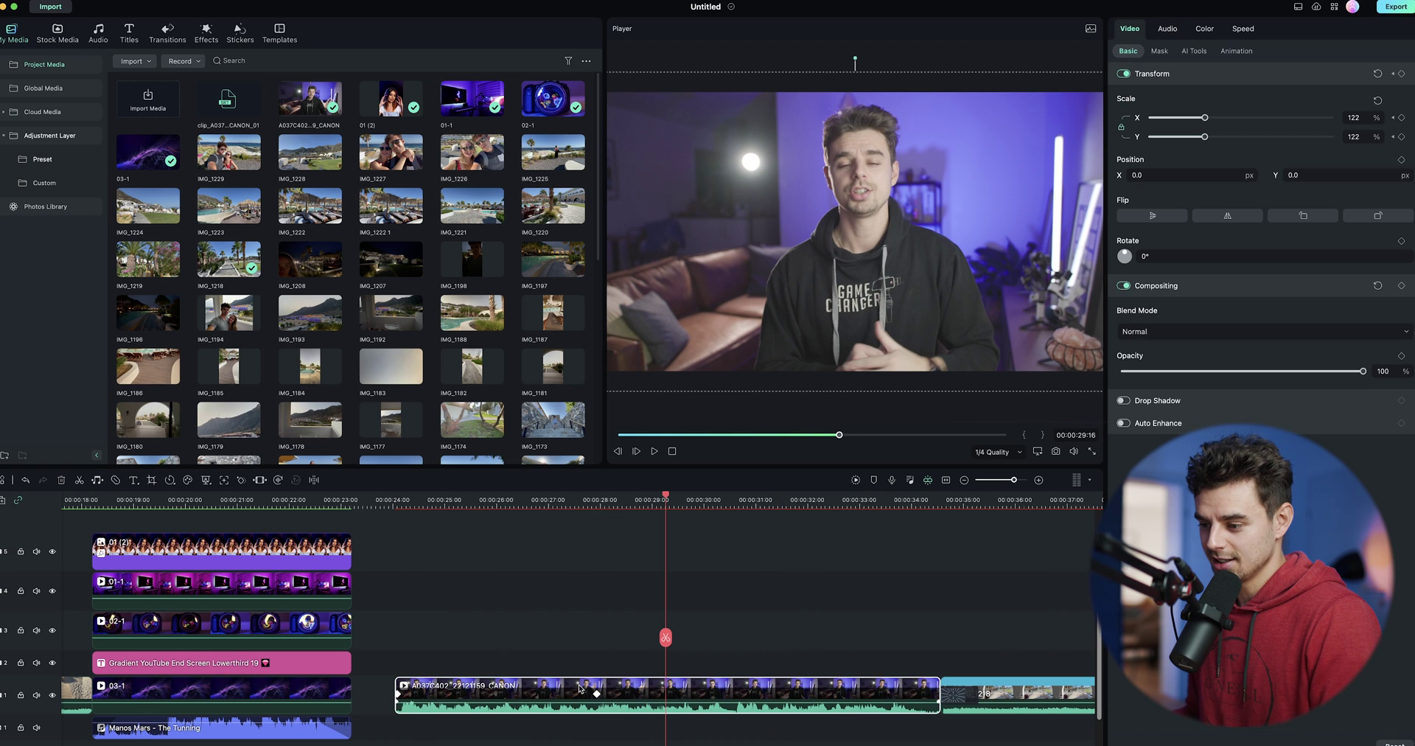
left_click(278, 481)
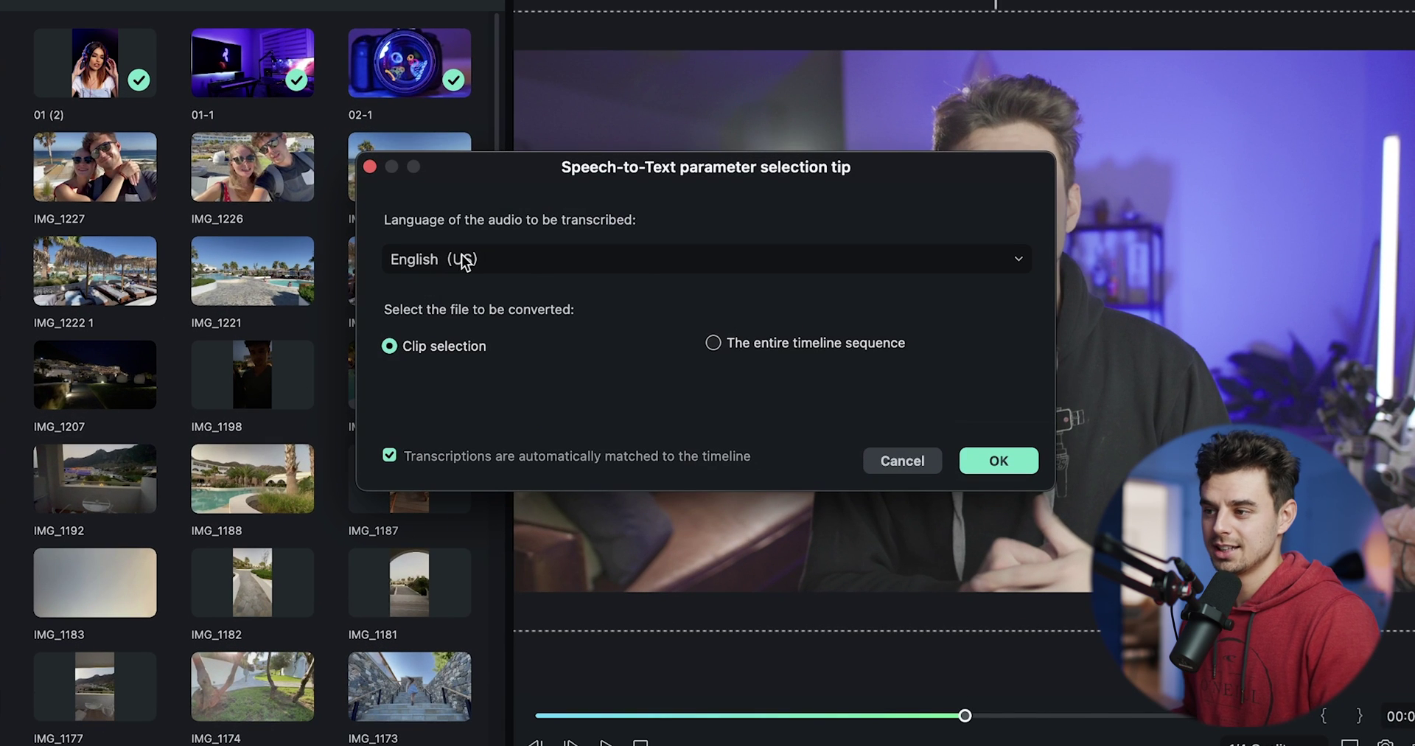
left_click(574, 263)
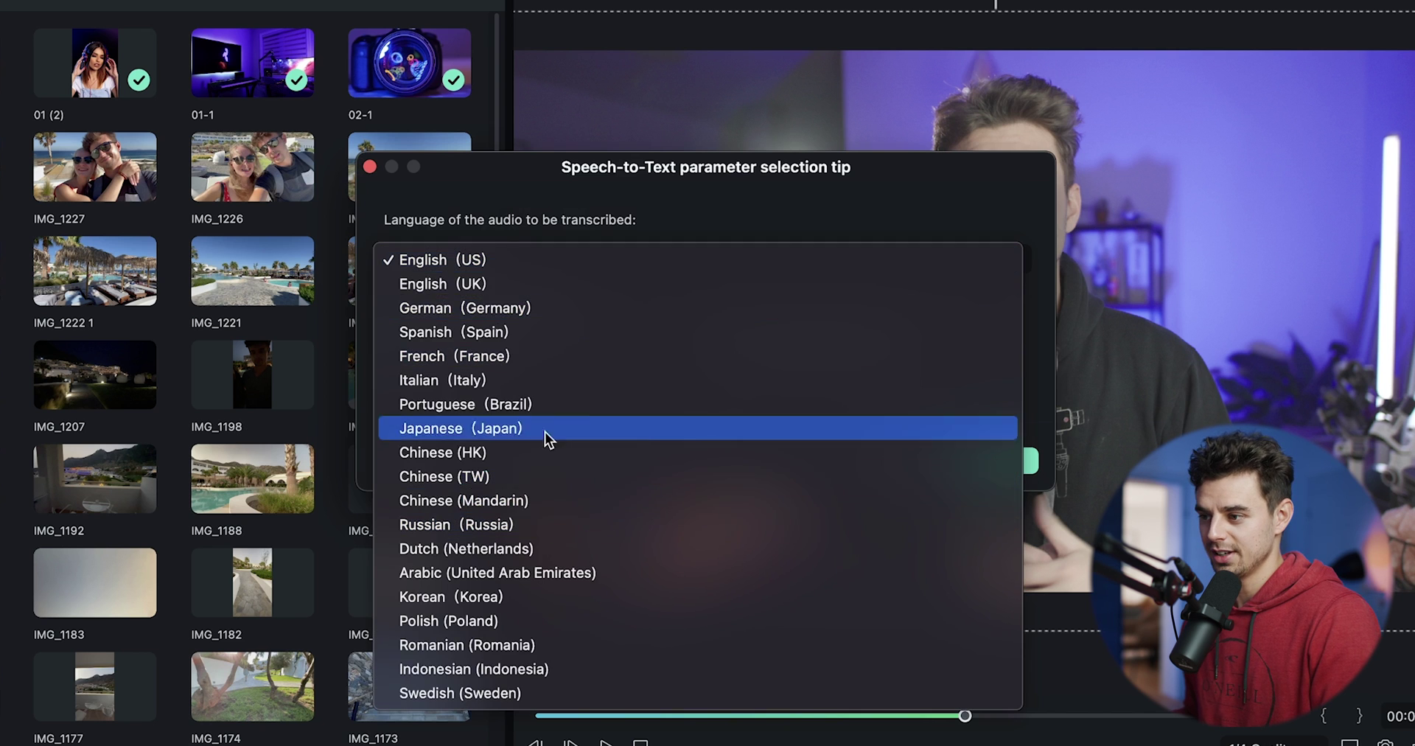
left_click(571, 199)
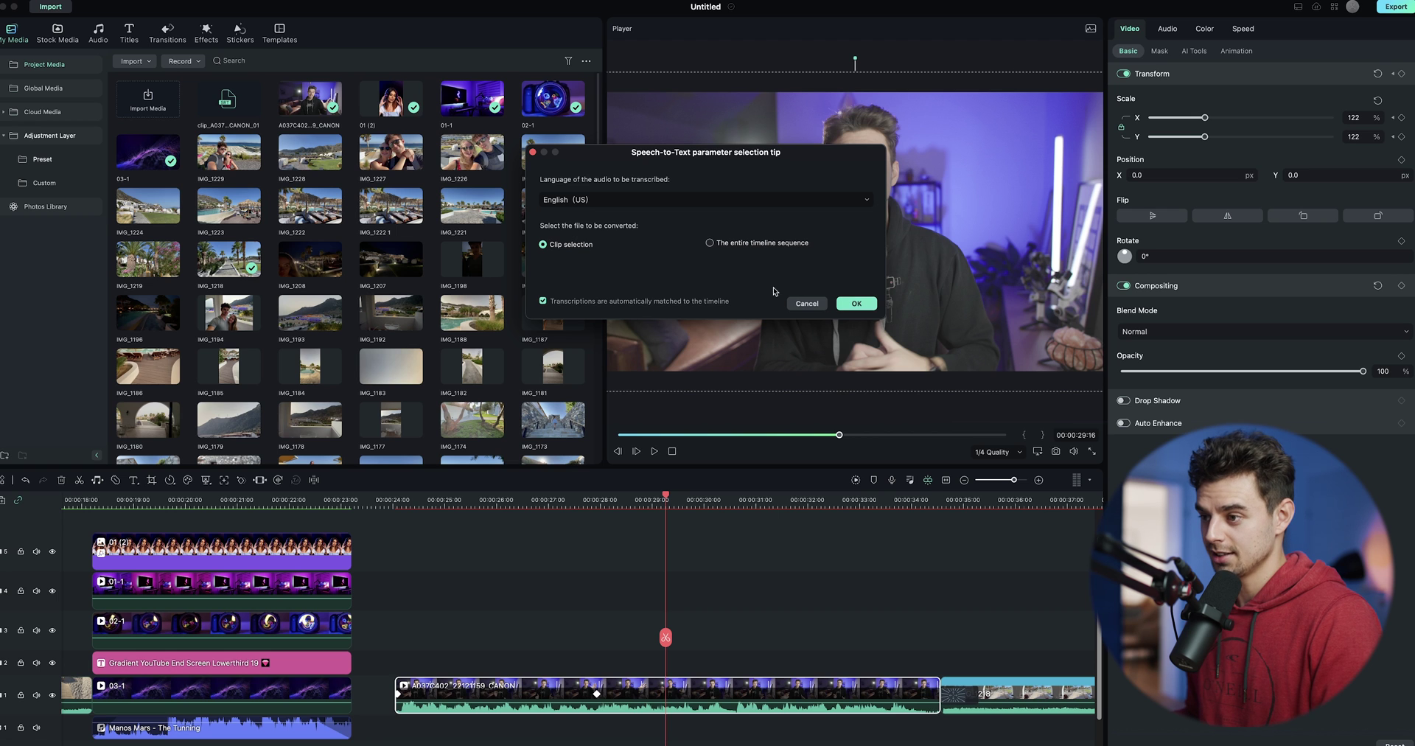
left_click(870, 307)
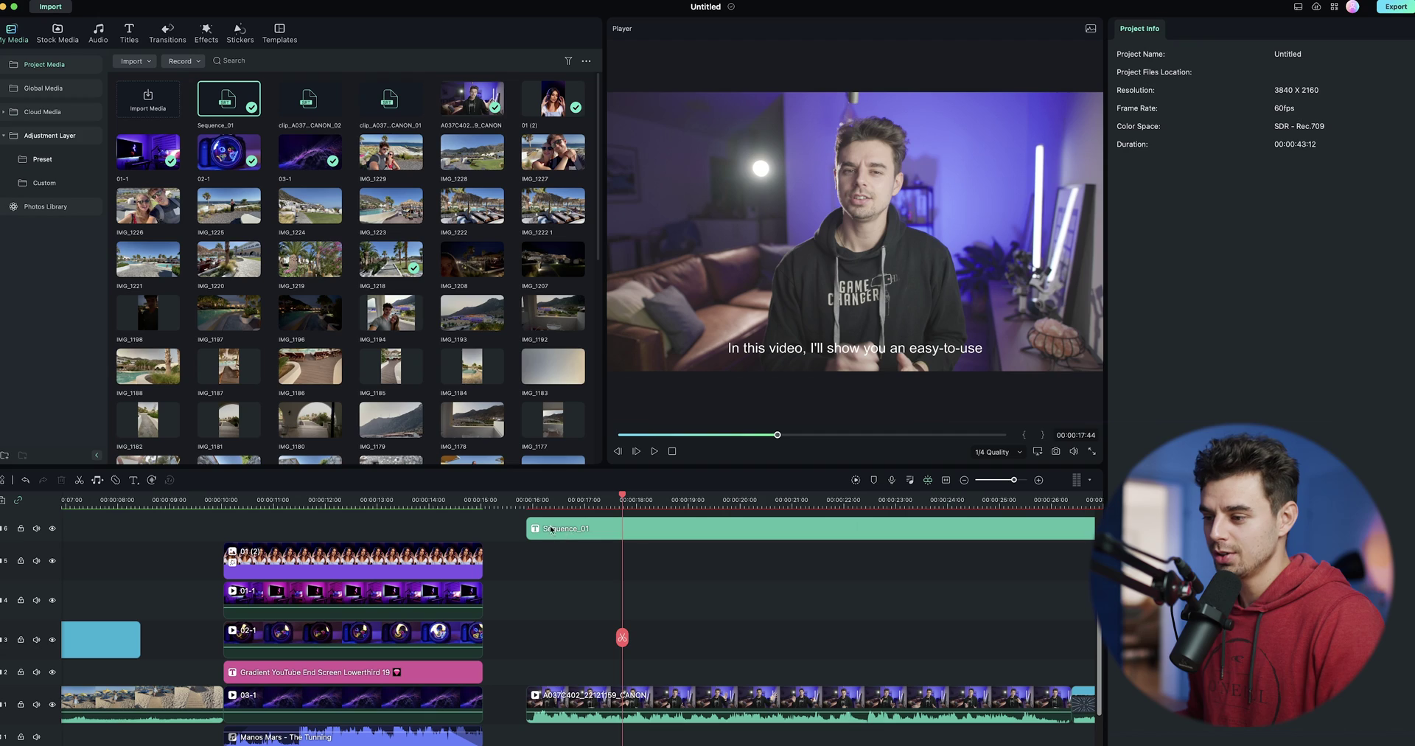
left_click(597, 529)
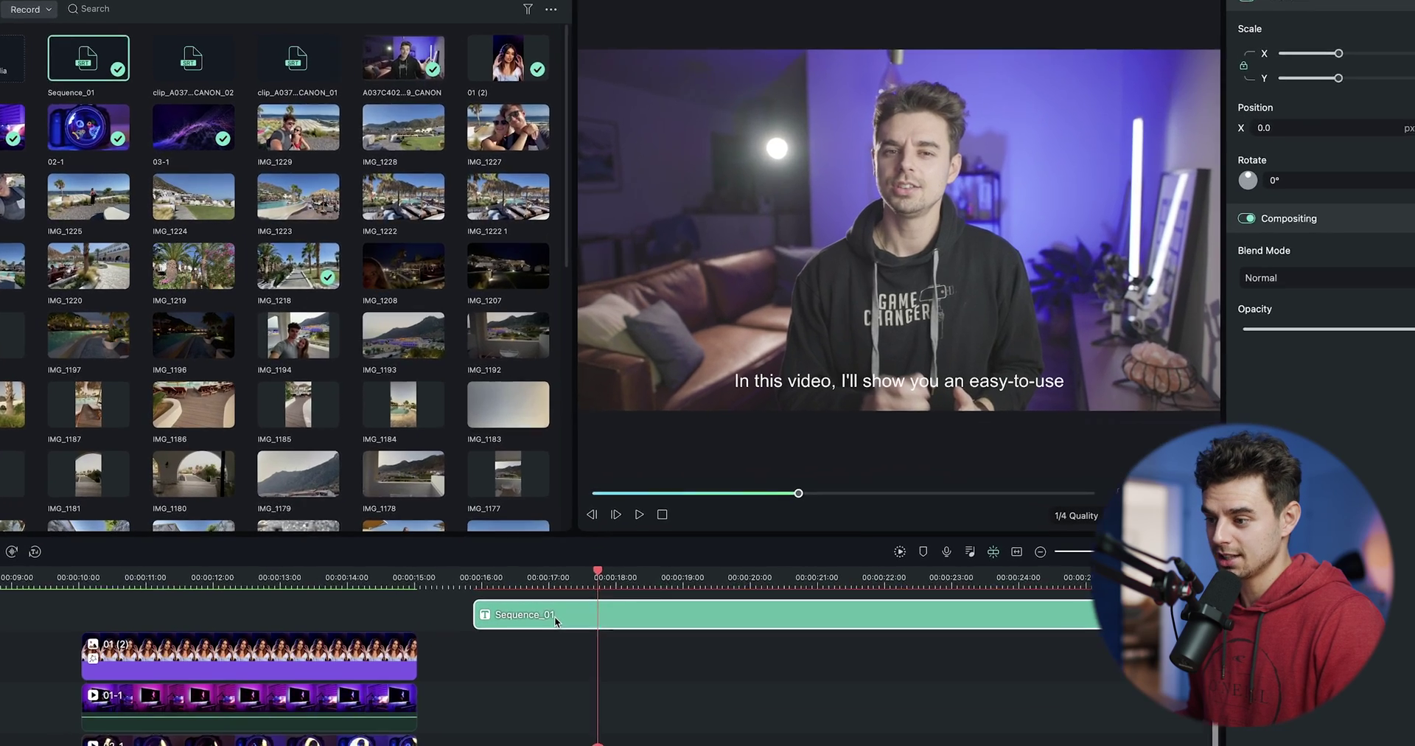
double_click(554, 616)
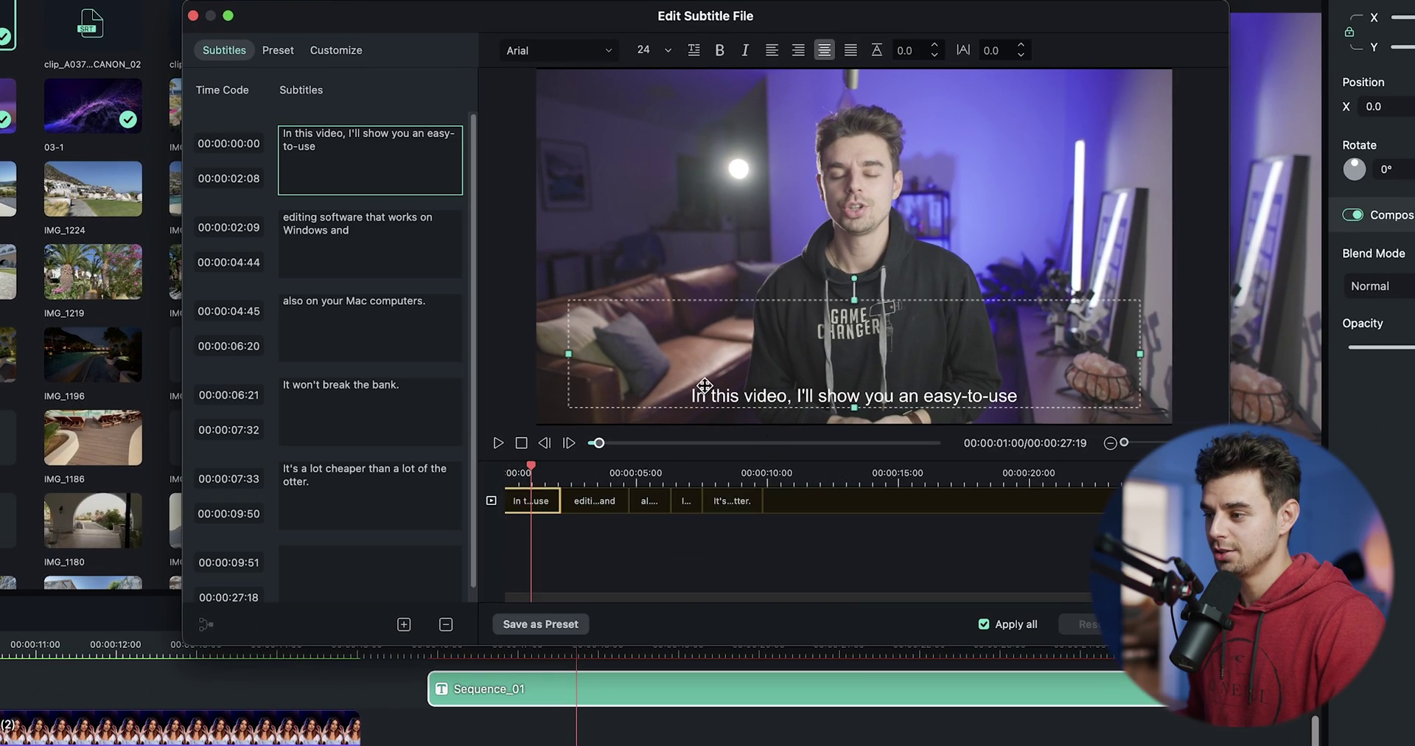
left_click(574, 53)
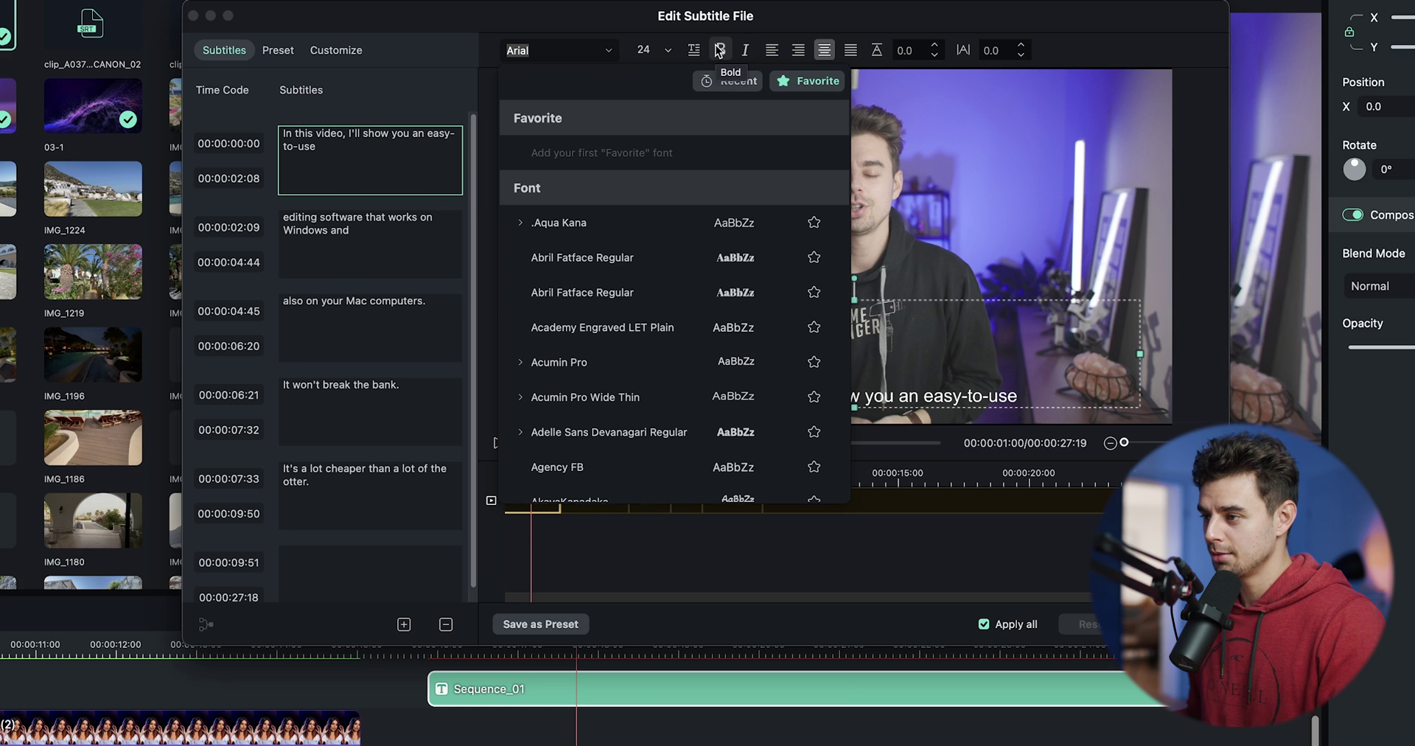
left_click(868, 17)
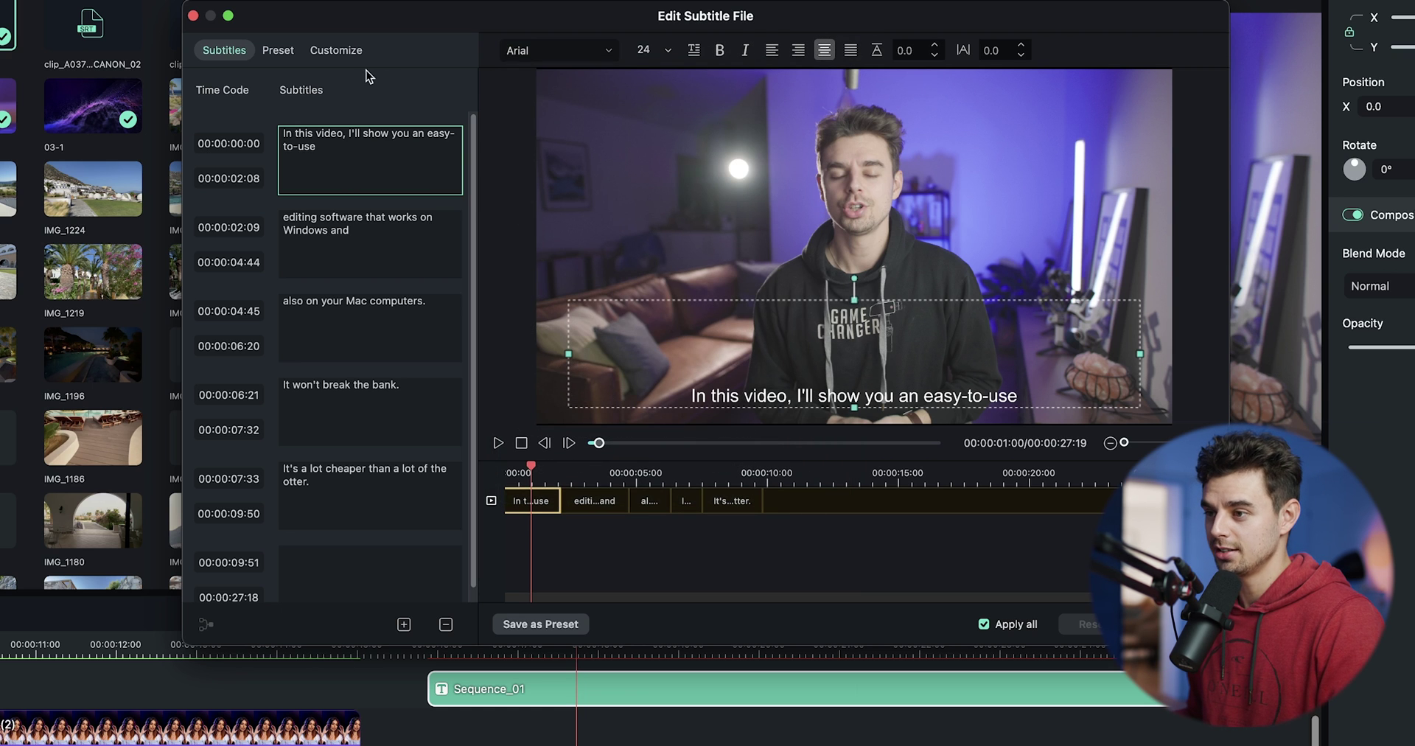
left_click(285, 52)
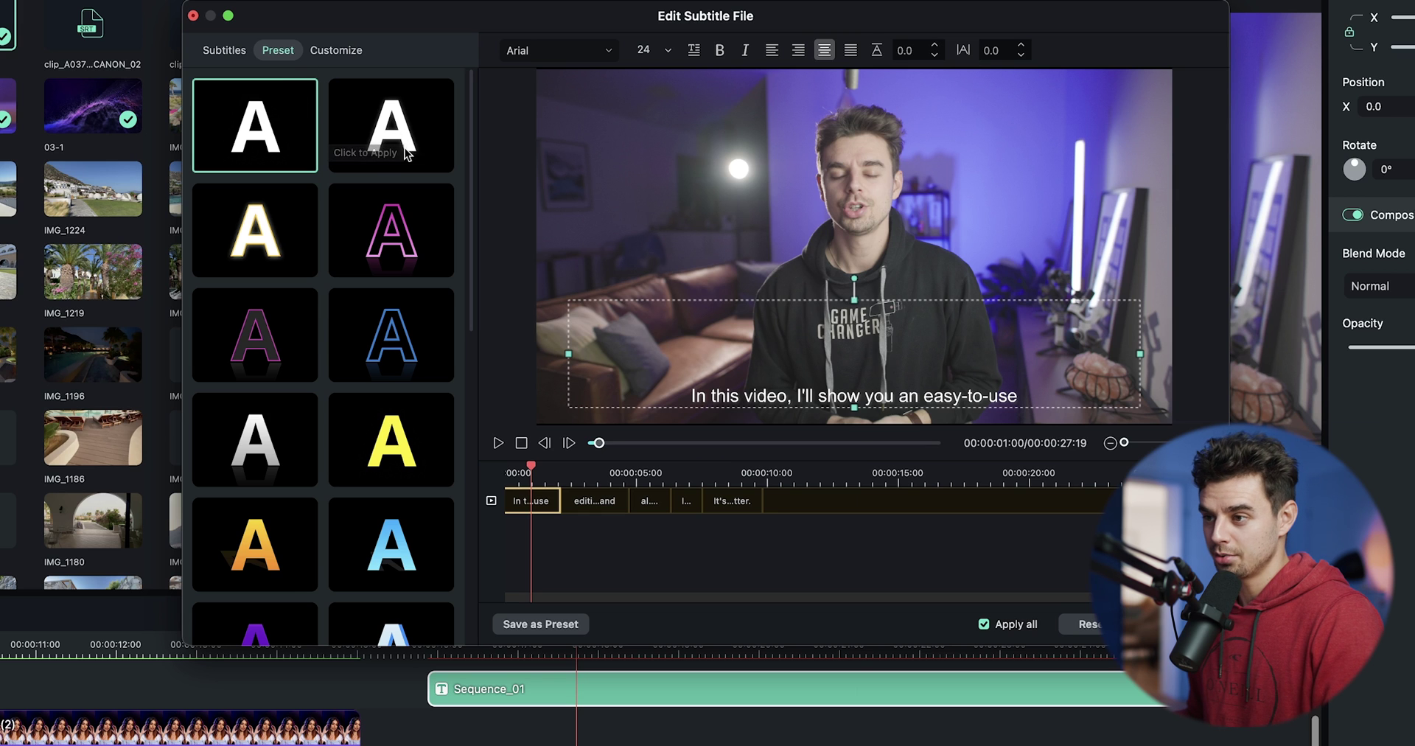
left_click(233, 49)
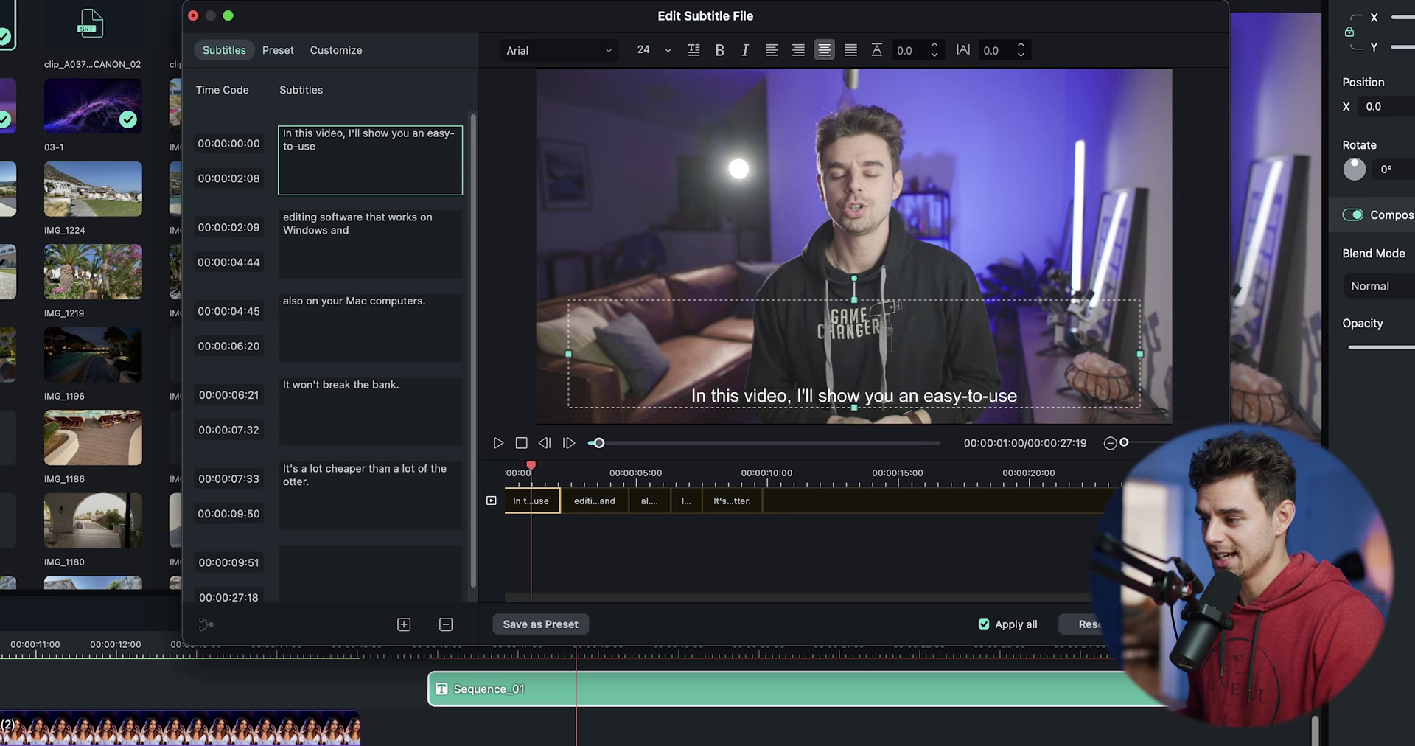
key("Escape")
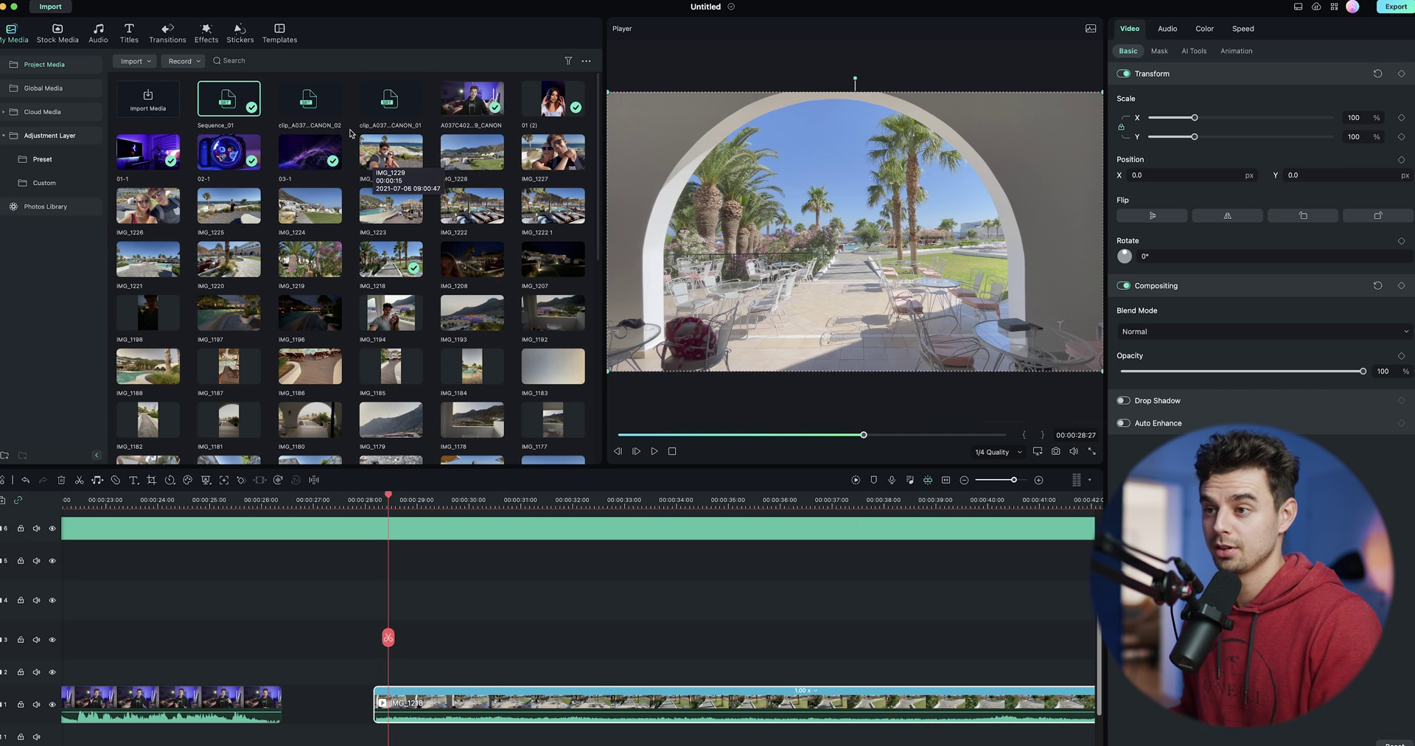
Step: Add the free Warp Zoom 3 transition to the start of the second main-track clip
left_click(167, 33)
scroll(412, 169, "down", 1)
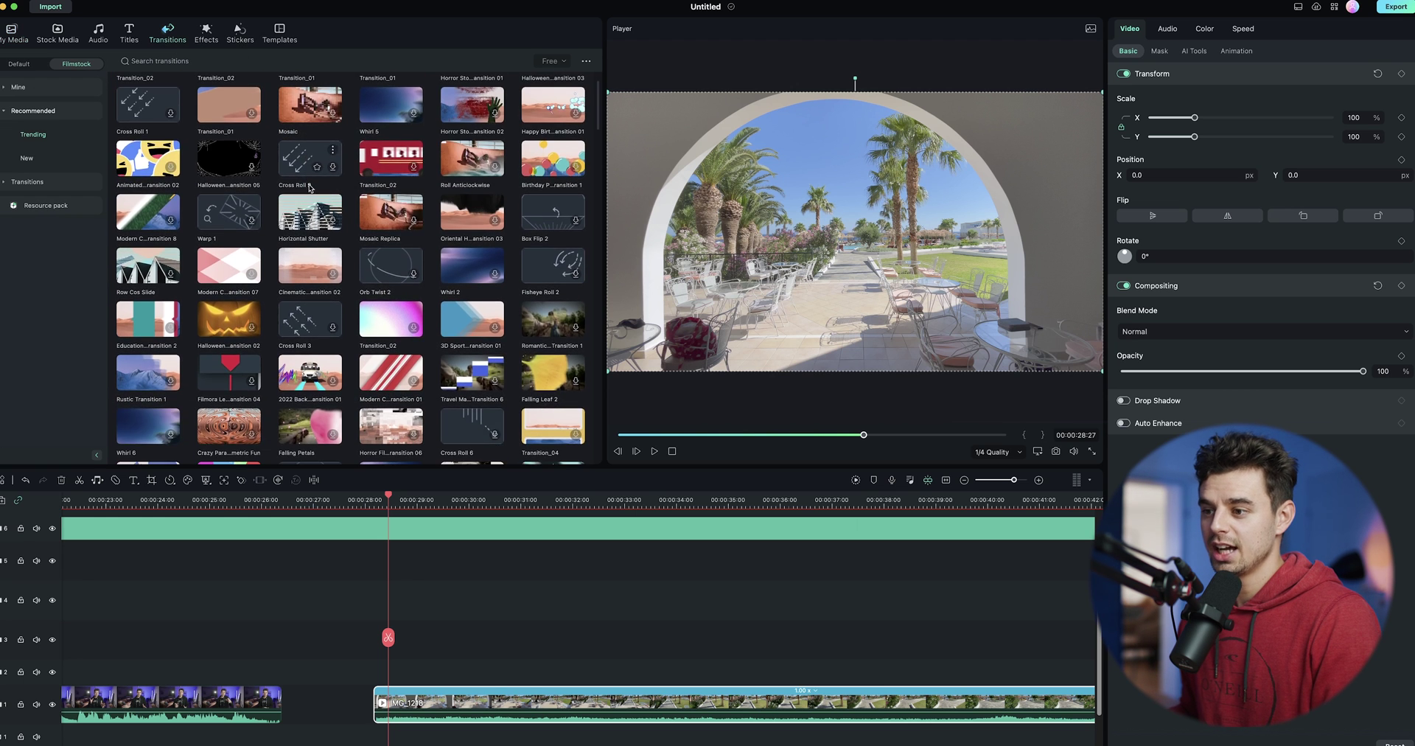
scroll(420, 166, "up", 1)
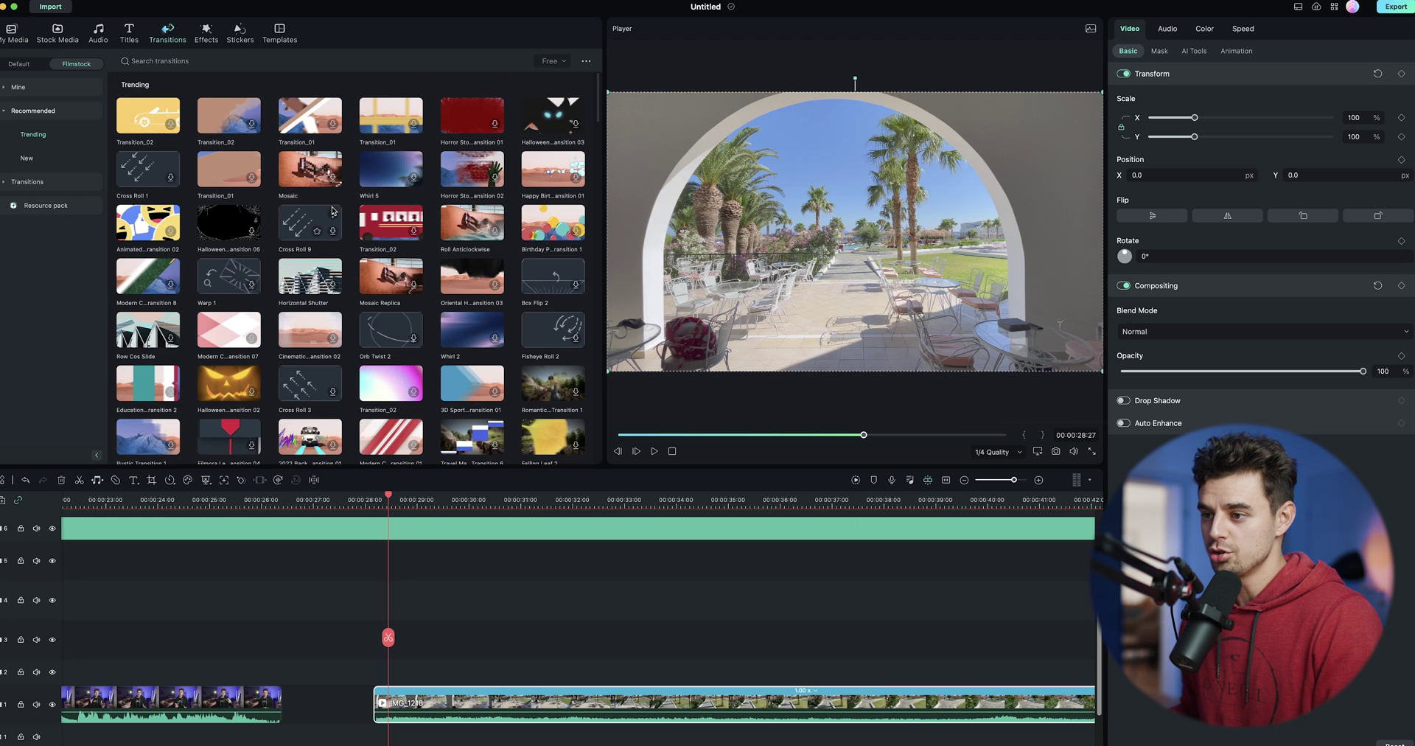
left_click(564, 61)
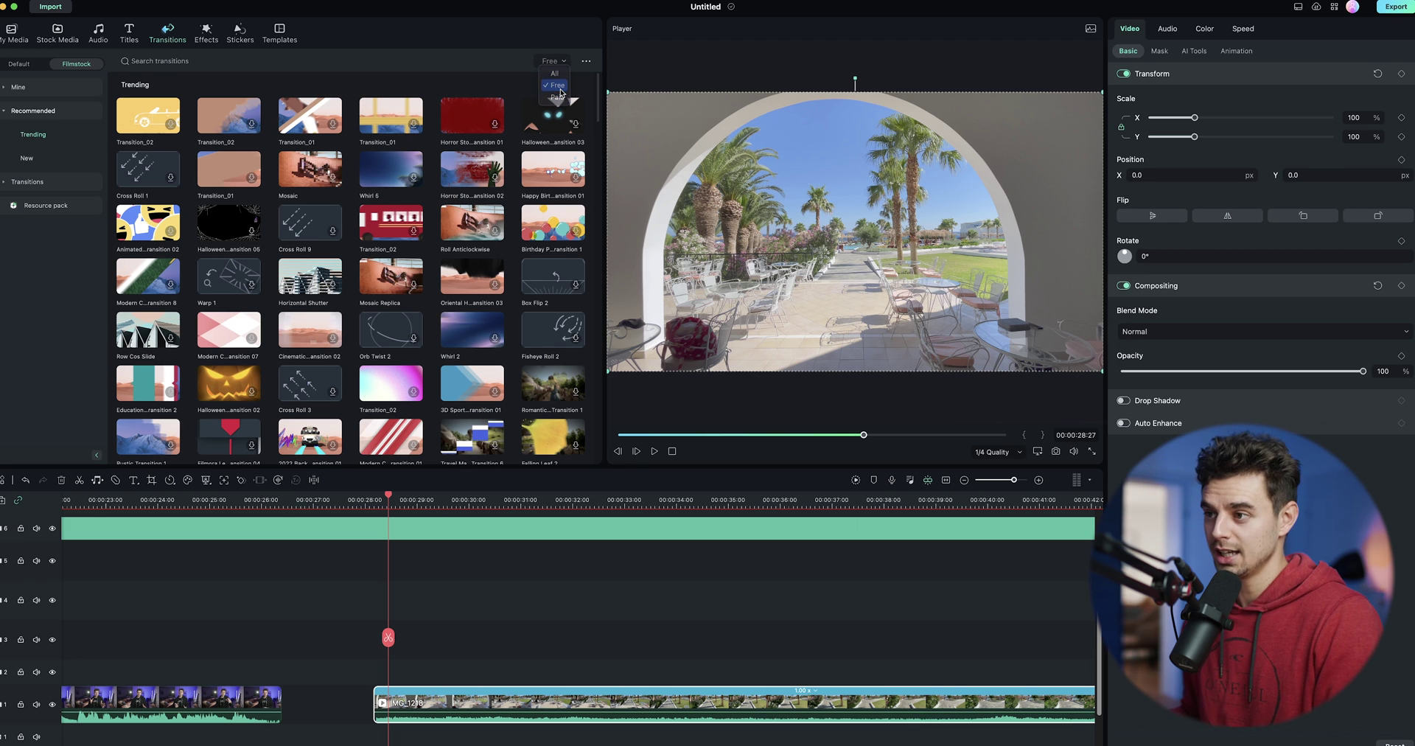
left_click(560, 89)
scroll(454, 178, "down", 2)
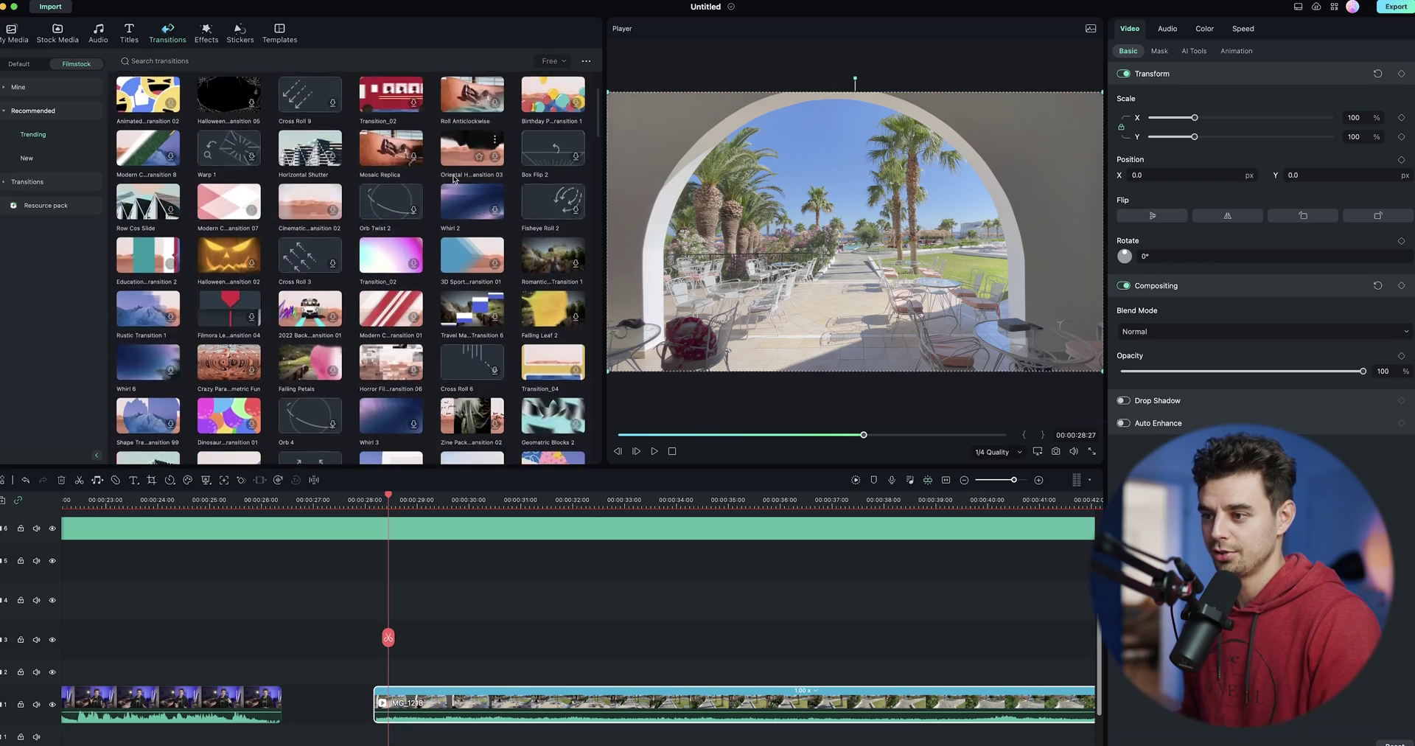
scroll(454, 179, "down", 10)
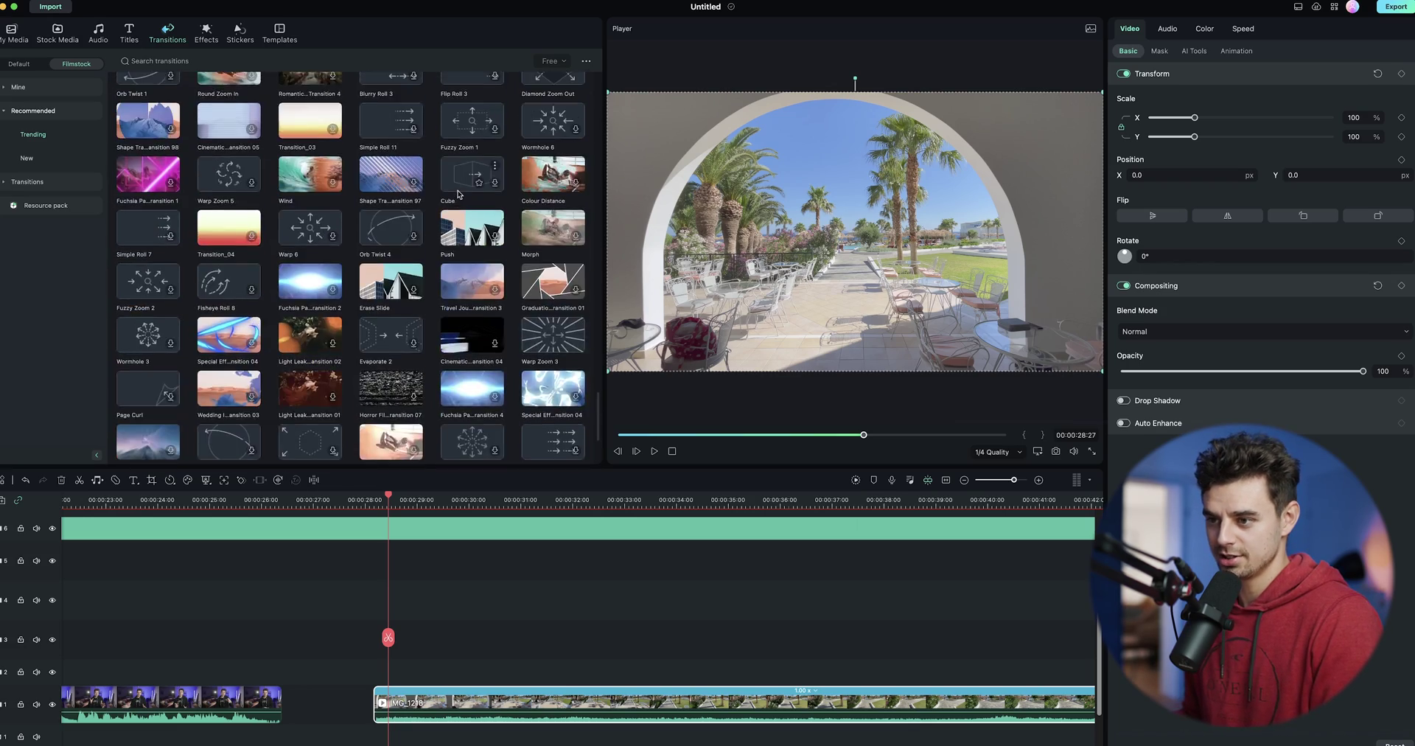
scroll(458, 193, "up", 3)
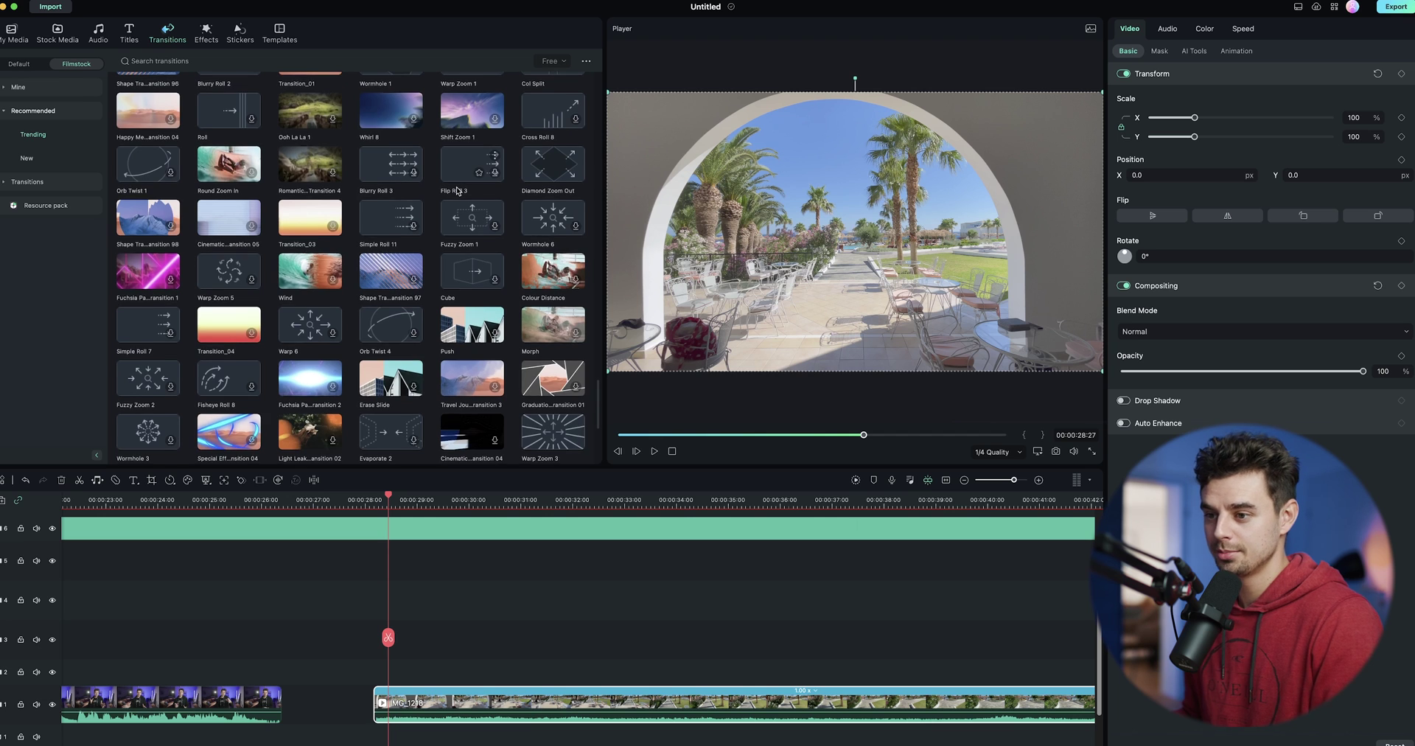
scroll(457, 192, "down", 5)
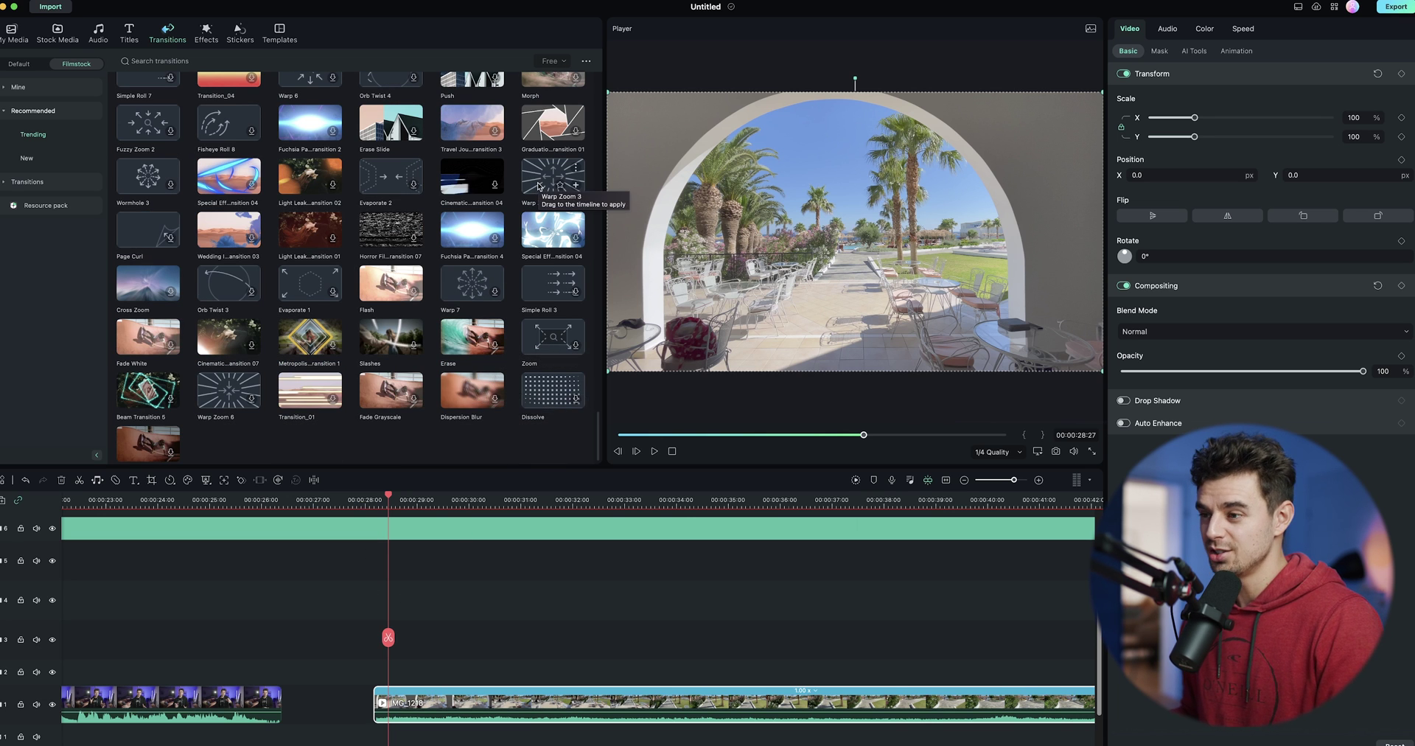
left_click_drag(539, 187, 379, 701)
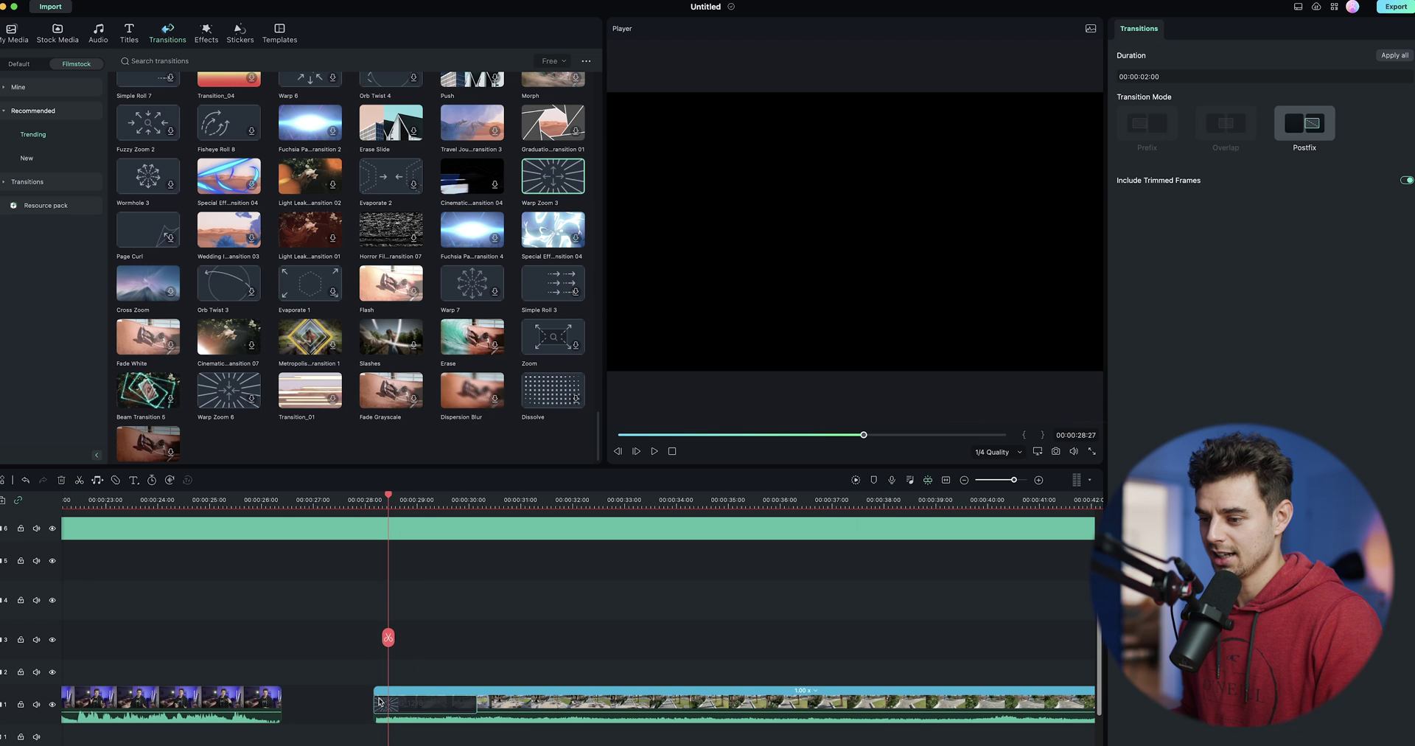
Step: Shorten the Warp Zoom 3 transition to 00:00:00:55 and preview it twice
scroll(378, 502, "down", 1)
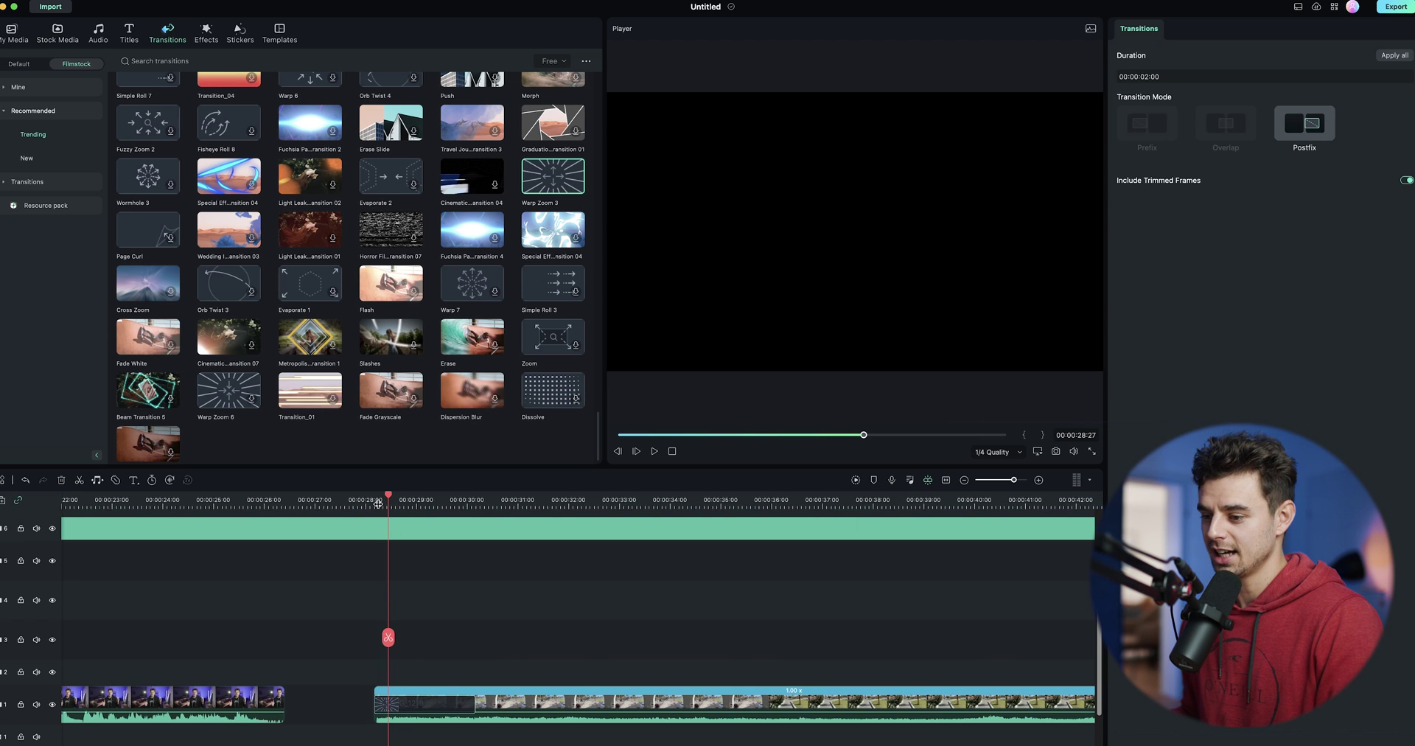
left_click_drag(473, 701, 417, 699)
left_click(366, 499)
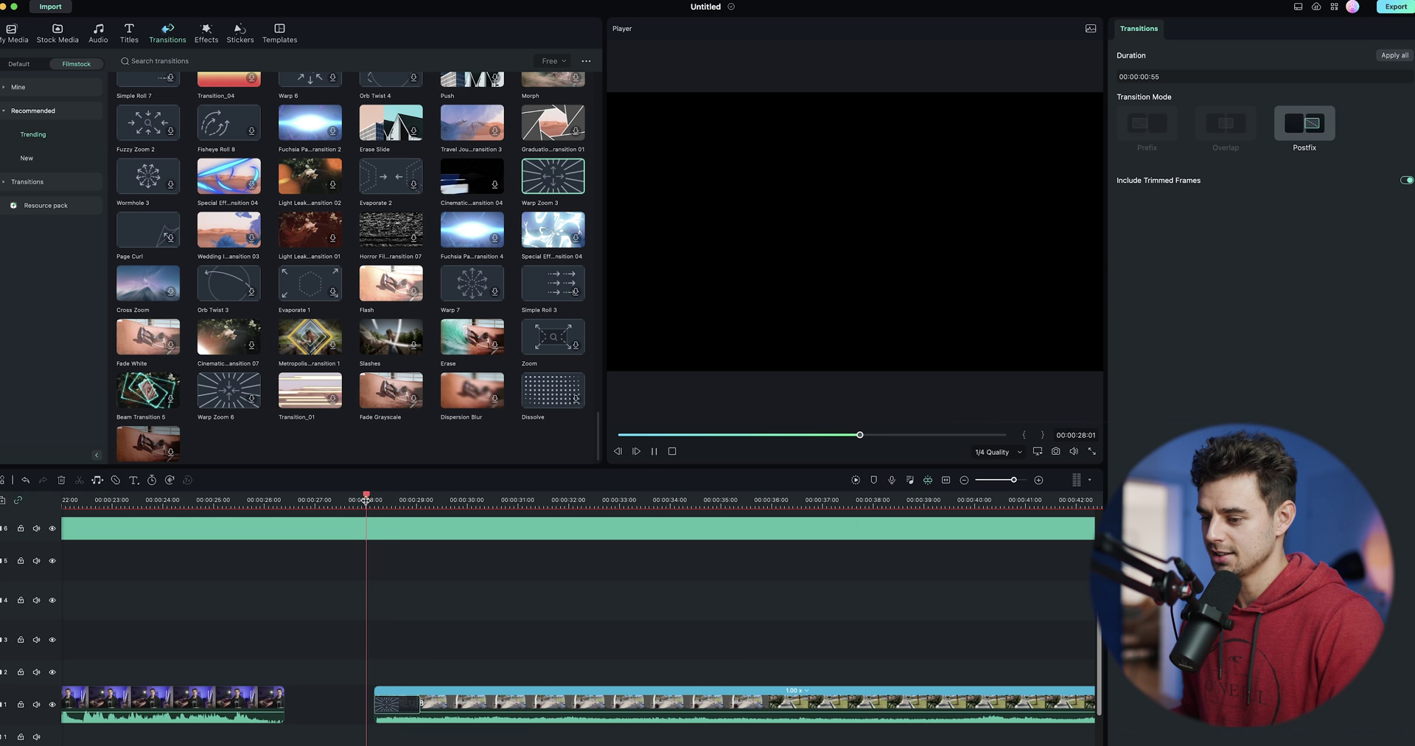
key("space")
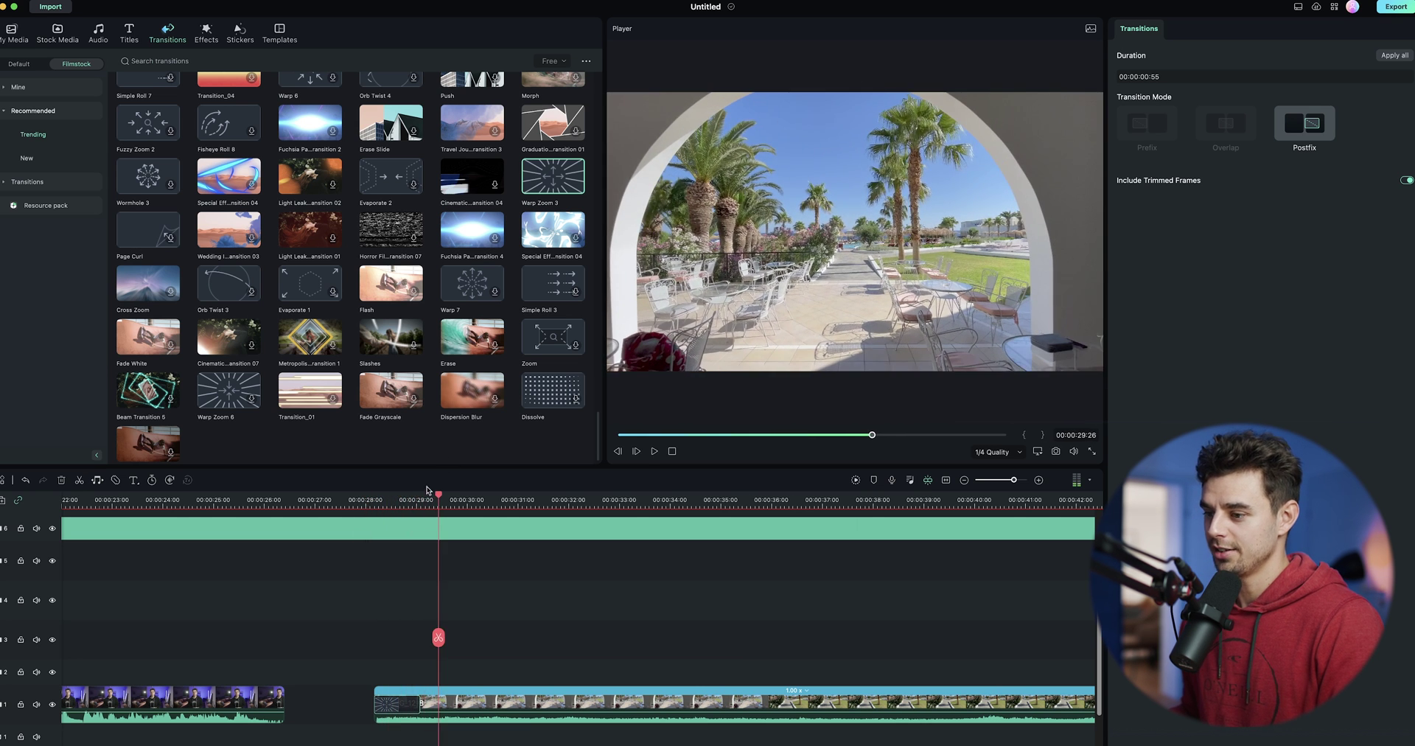
scroll(384, 501, "down", 2)
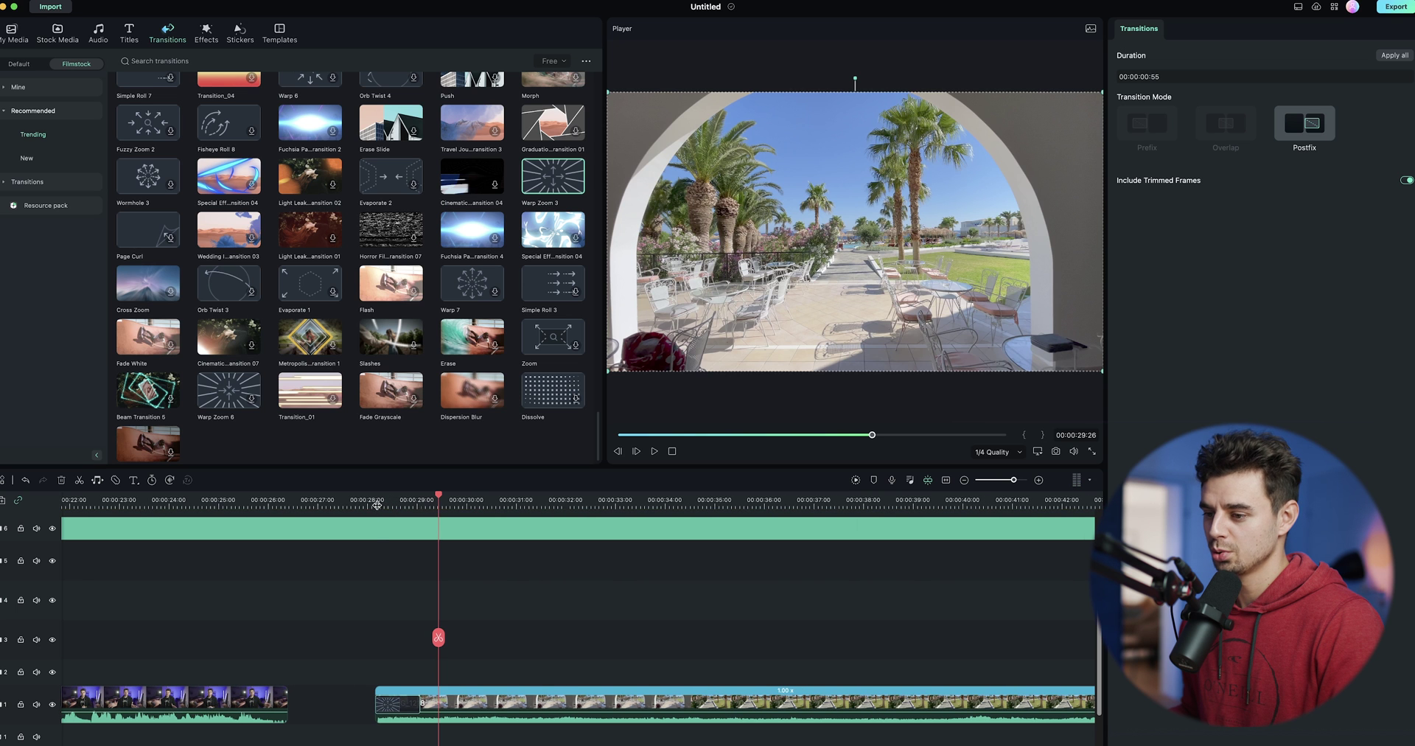
left_click(377, 504)
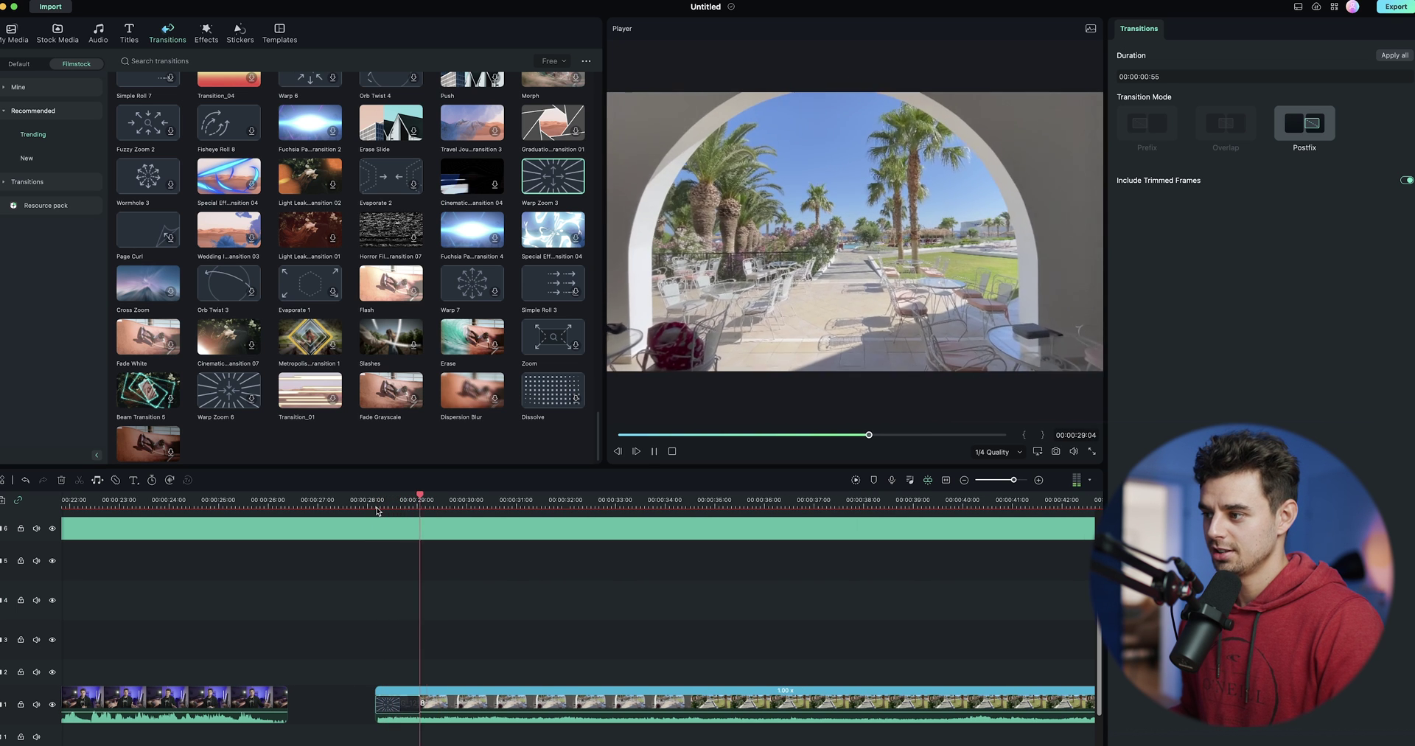
key("space")
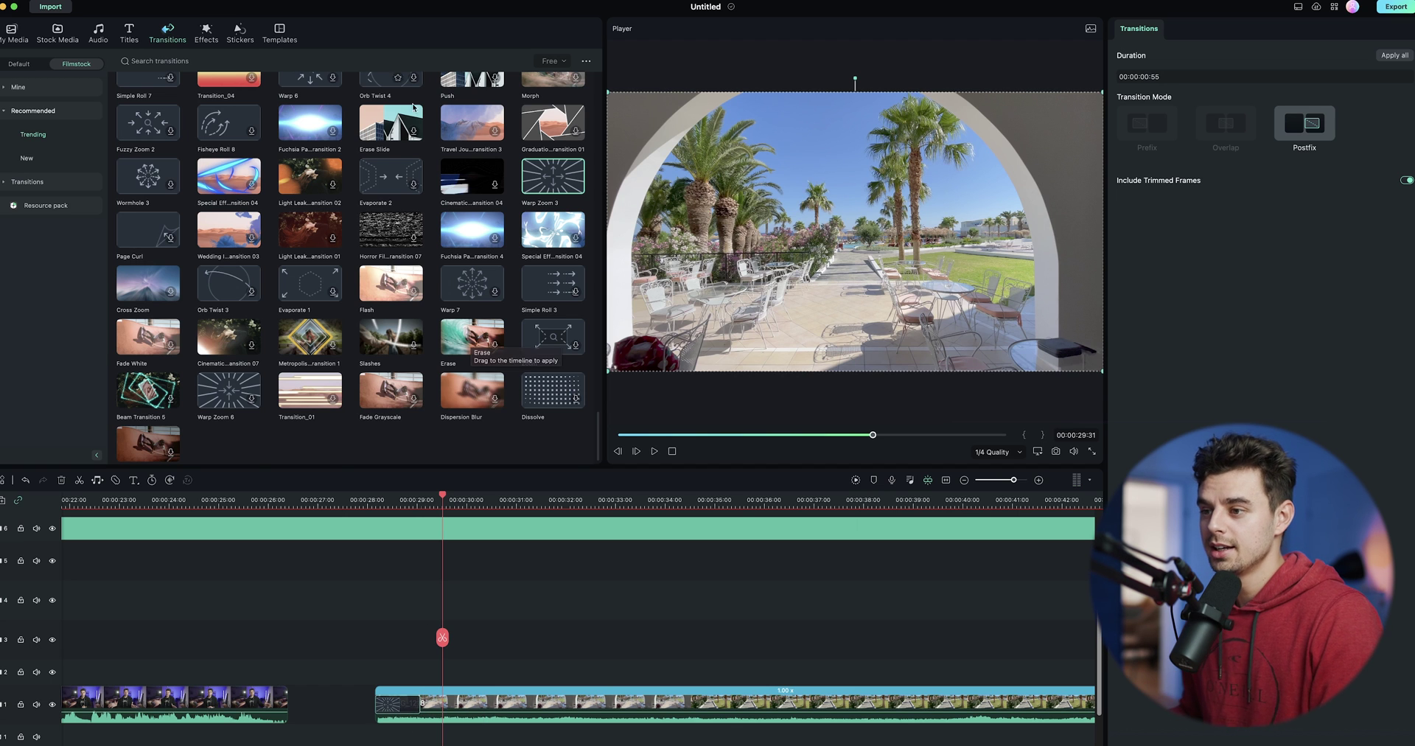
scroll(413, 108, "down", 20)
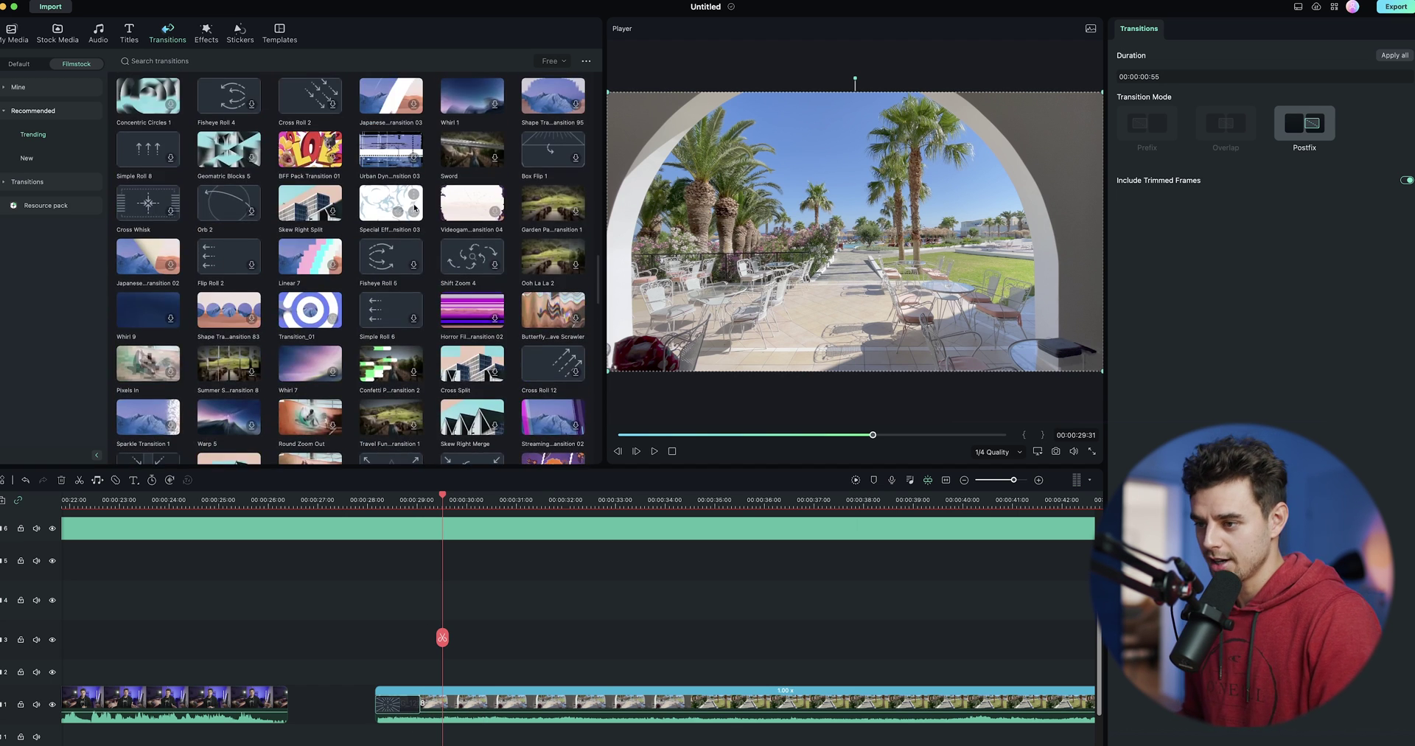
scroll(413, 221, "down", 15)
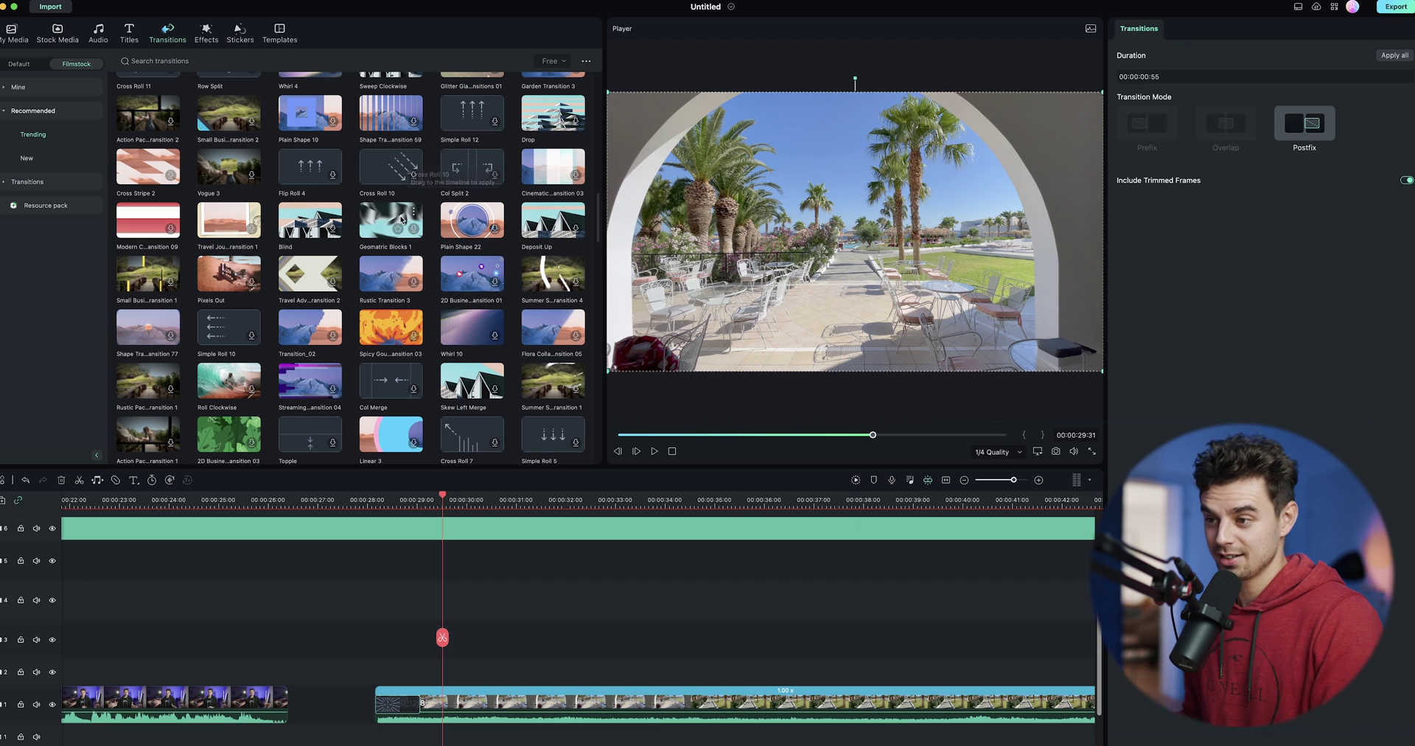
scroll(401, 215, "down", 15)
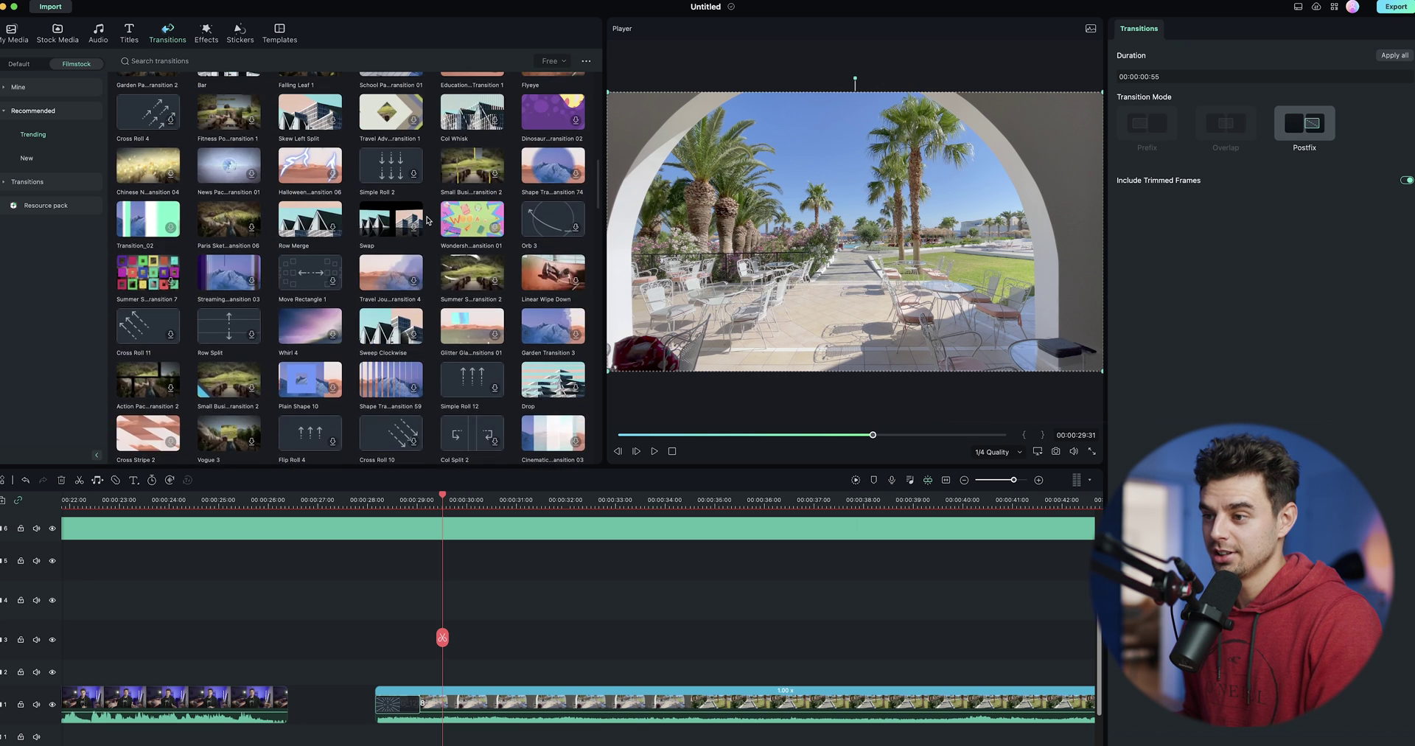
scroll(425, 212, "up", 10)
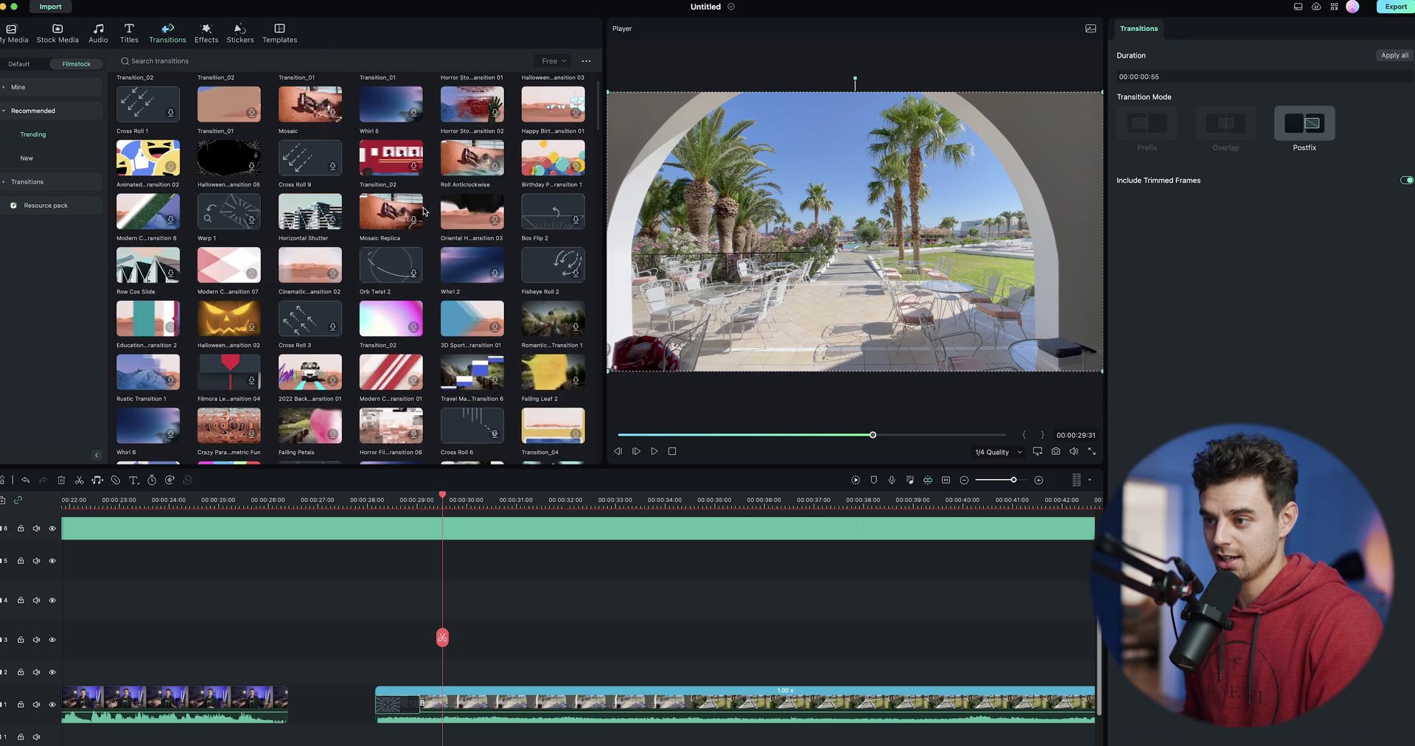
scroll(423, 214, "down", 6)
Step: Keyframe IMG_1145's Scale at 100%, then set Scale to 124% at 00:00:06:15
scroll(423, 214, "down", 10)
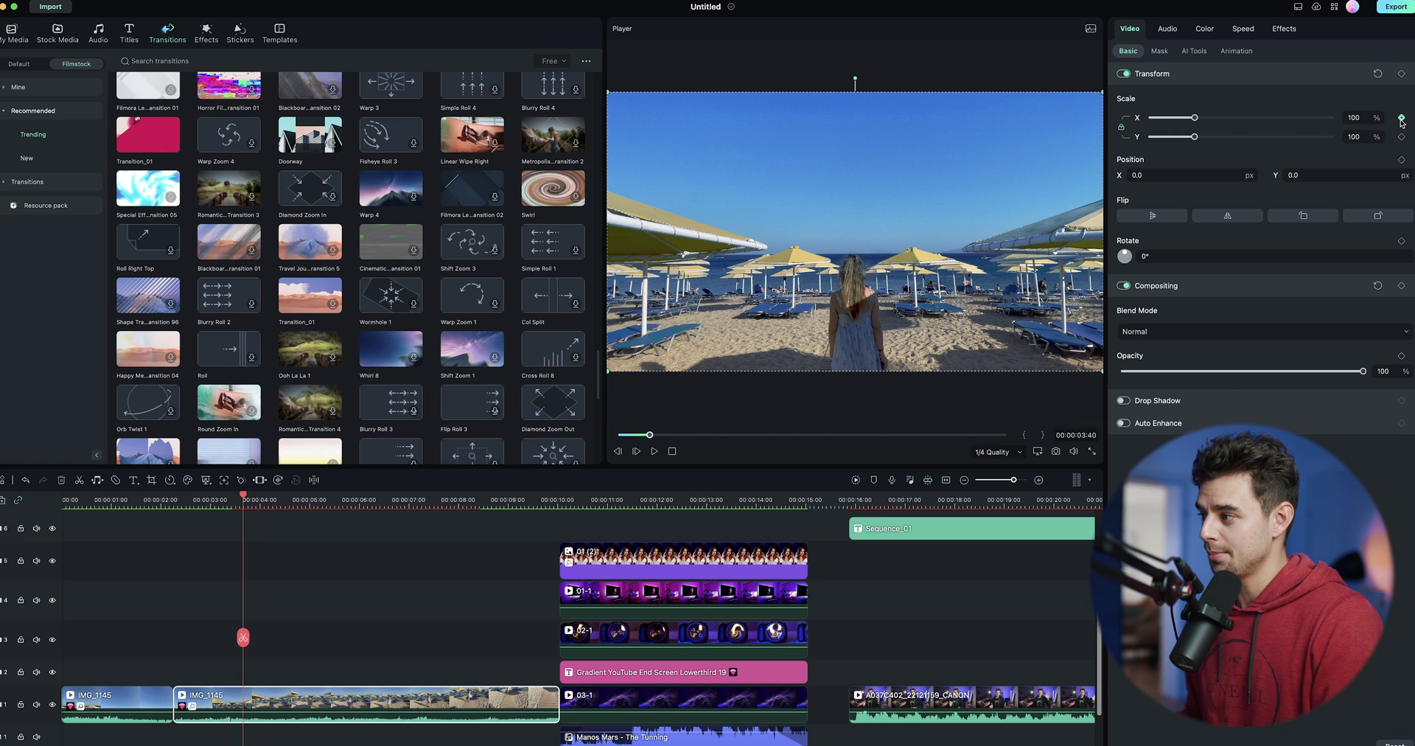
left_click(1401, 118)
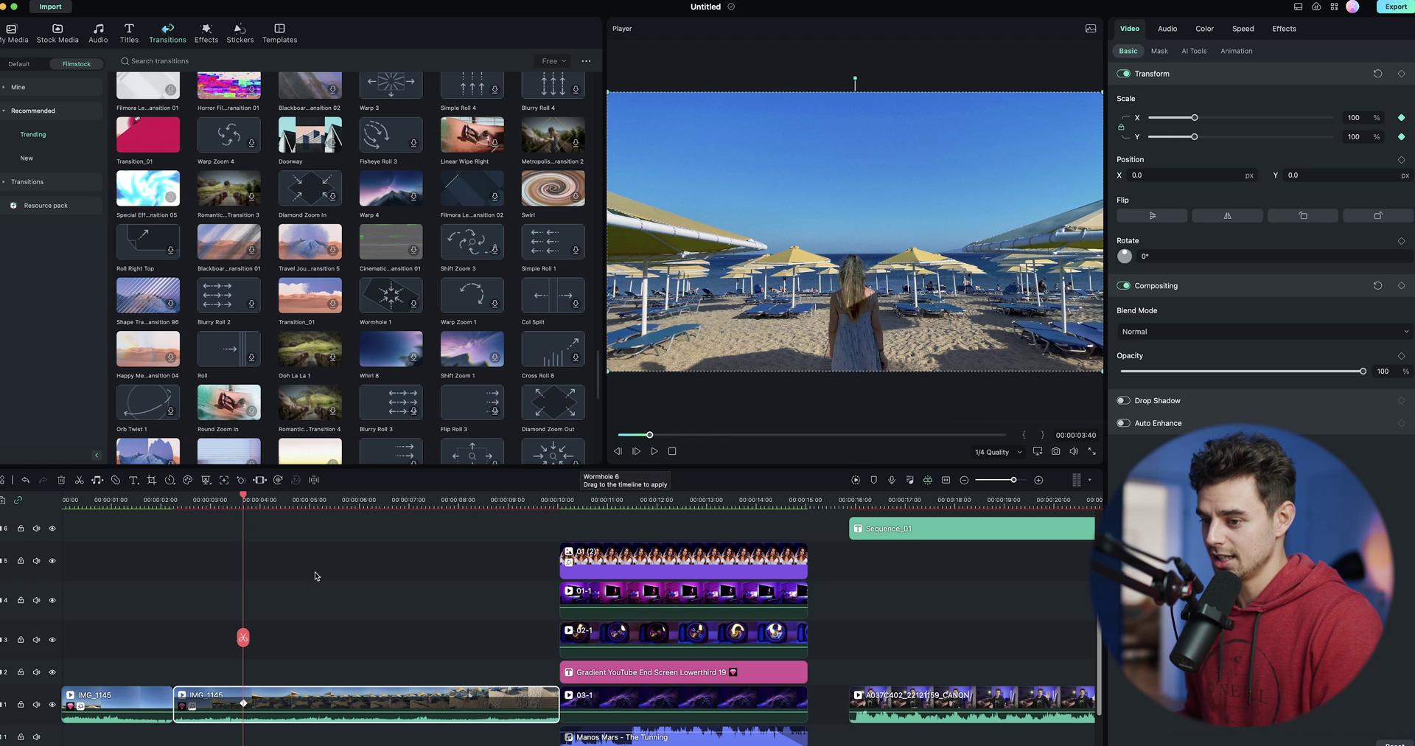
left_click(242, 704)
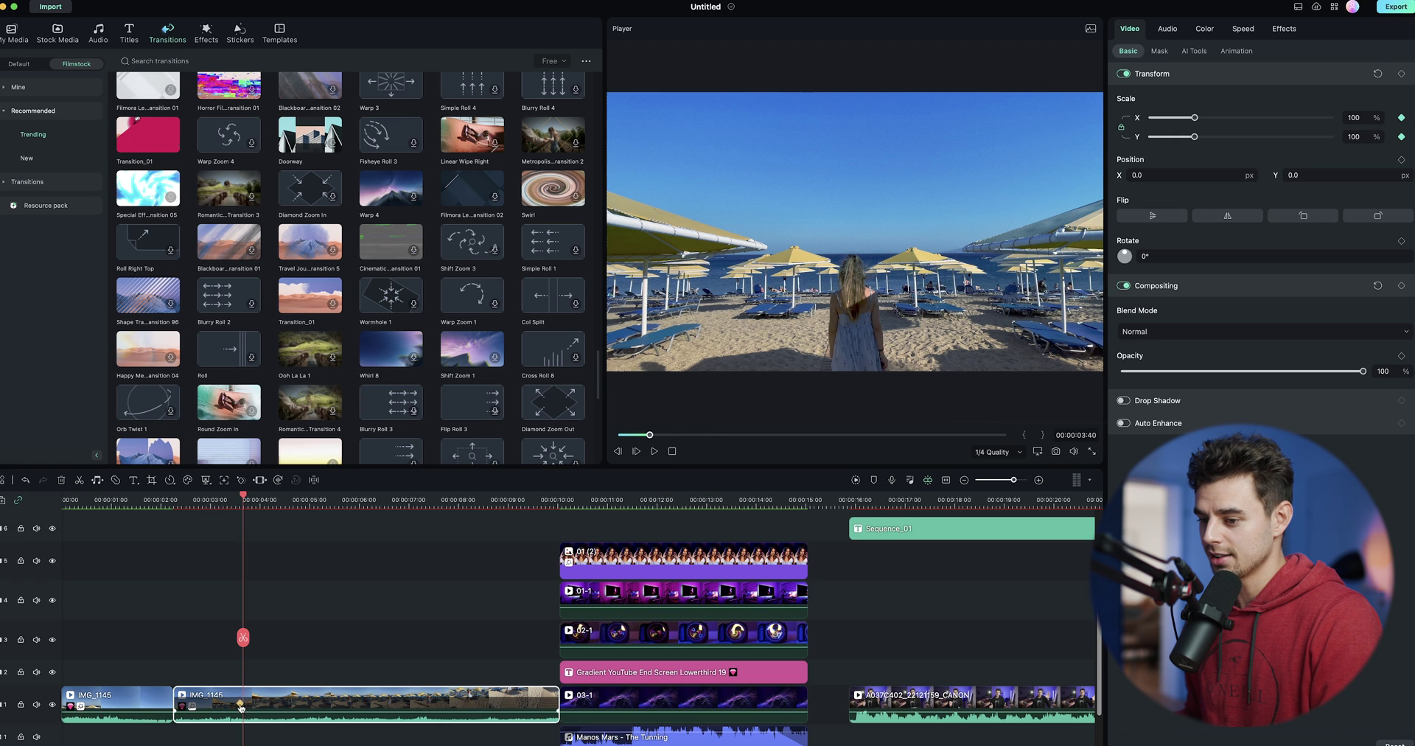
left_click(183, 702)
scroll(346, 501, "up", 3)
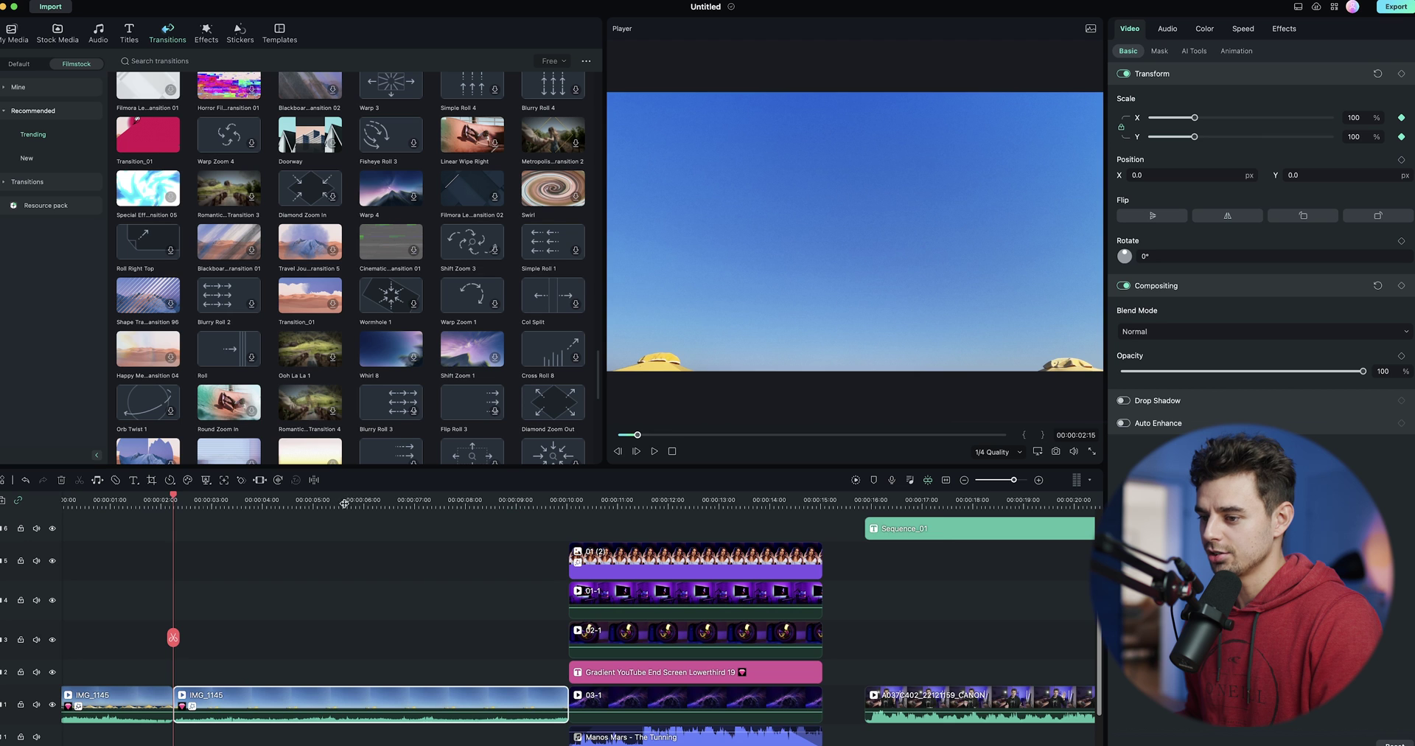
left_click(404, 501)
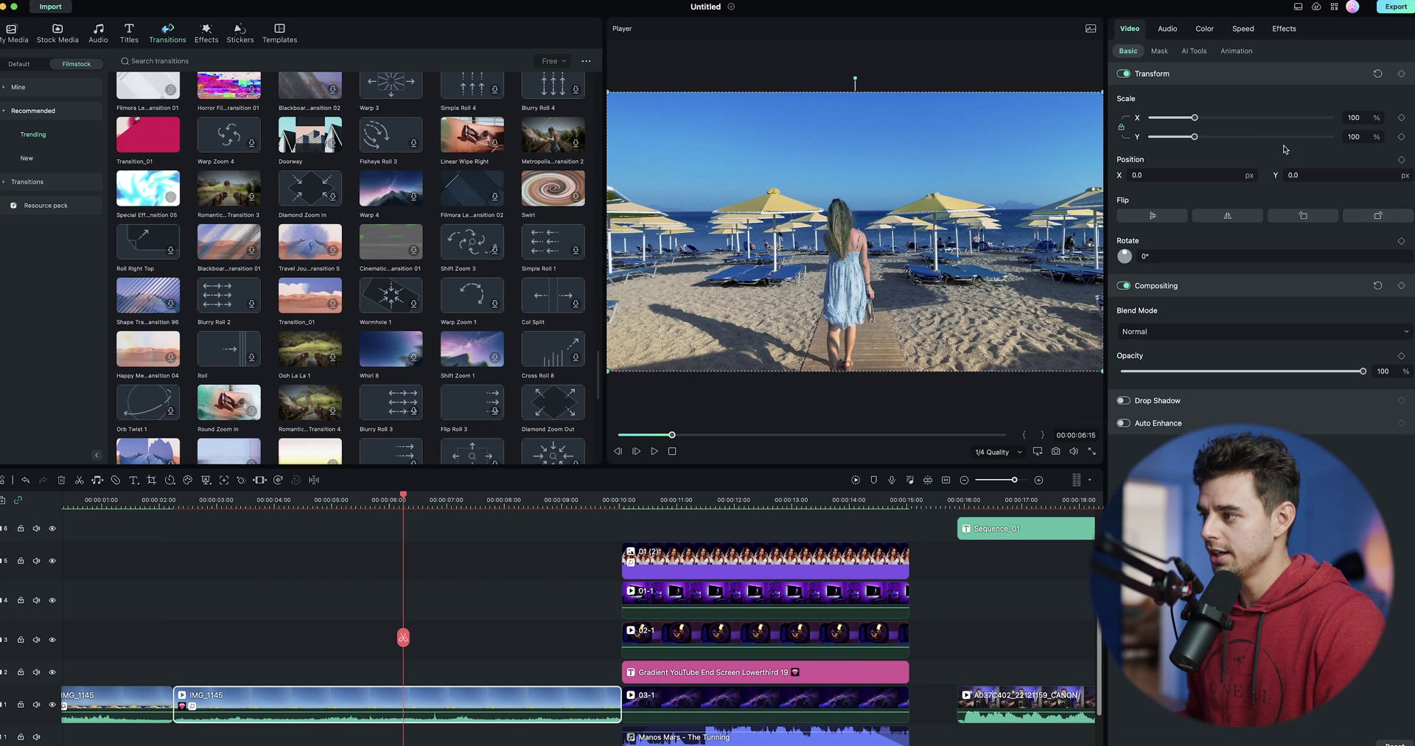
left_click_drag(1195, 118, 1207, 118)
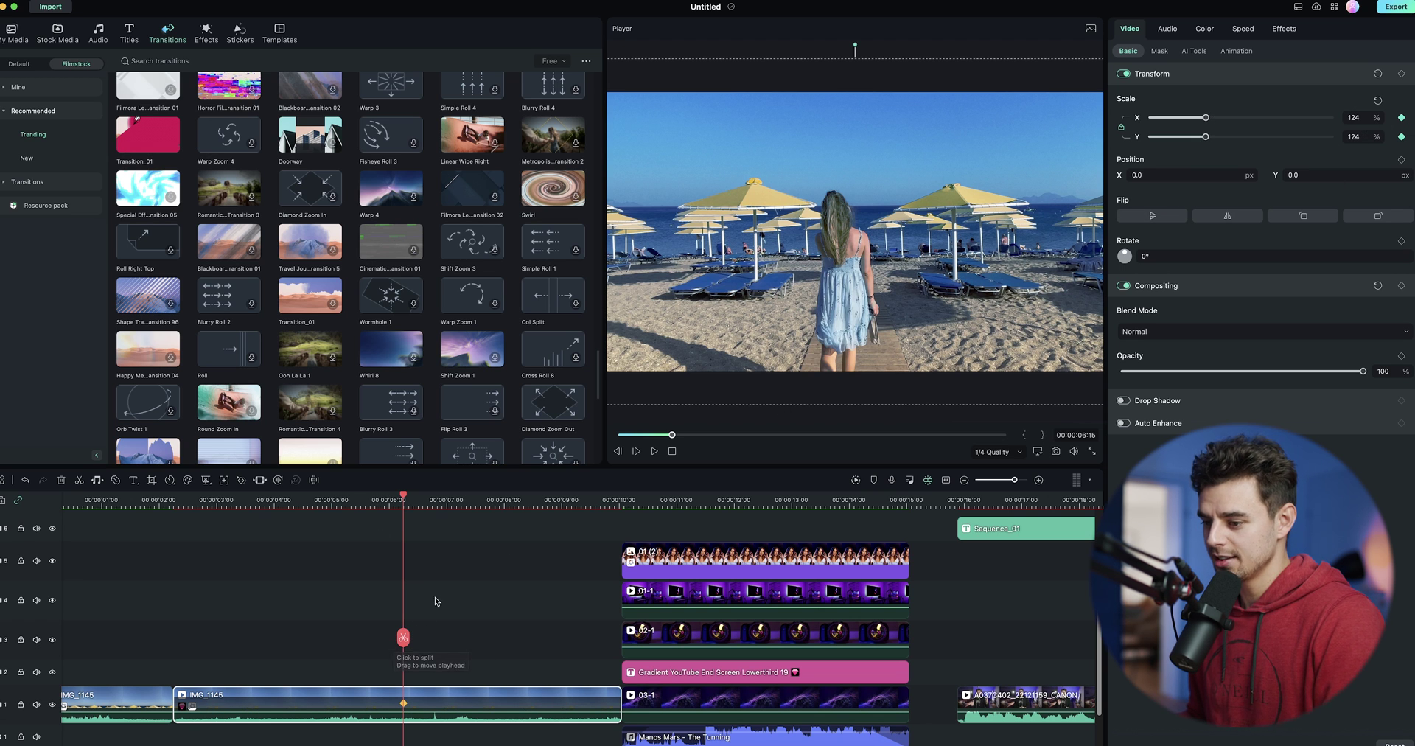
key("super+z")
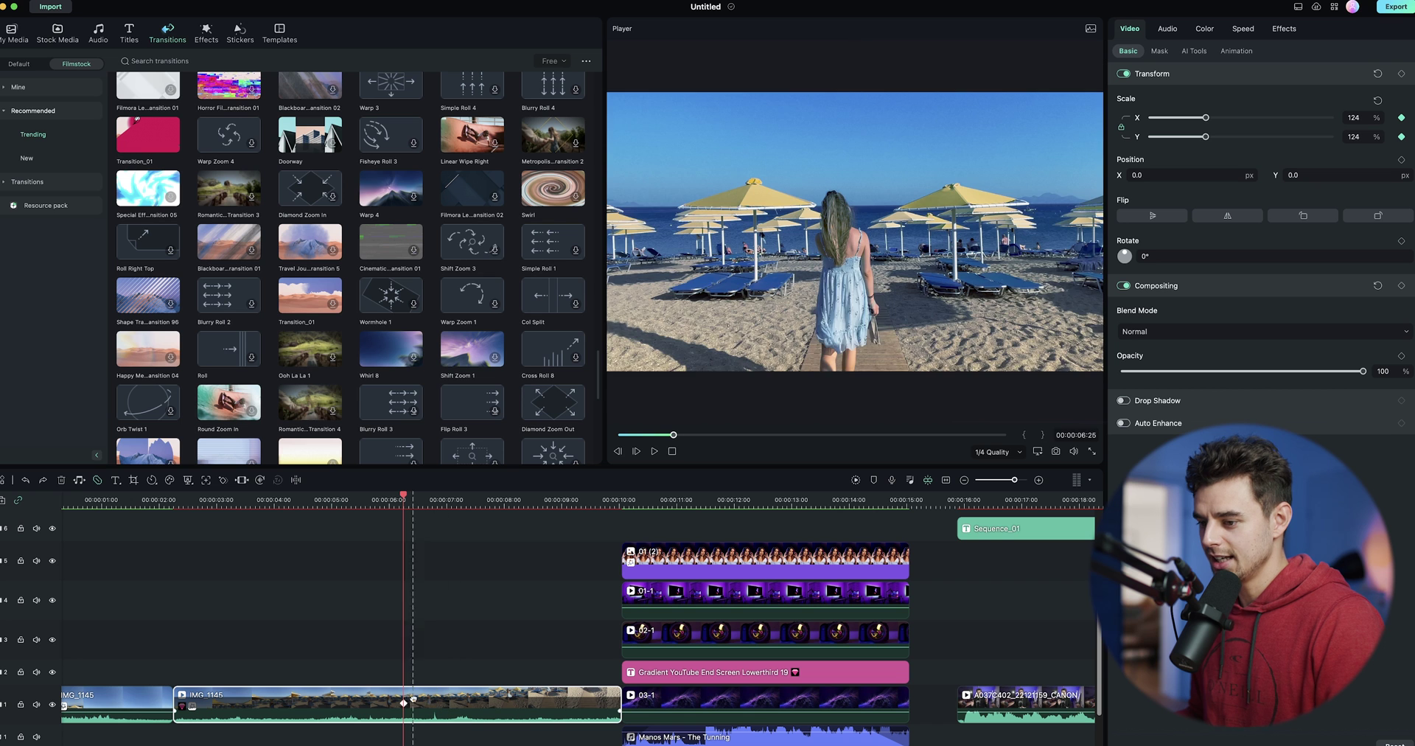
Step: Split IMG_1145 at the playhead with Ctrl+B, ripple-delete the right piece, and replay the zoom
key("super+b")
left_click(422, 704)
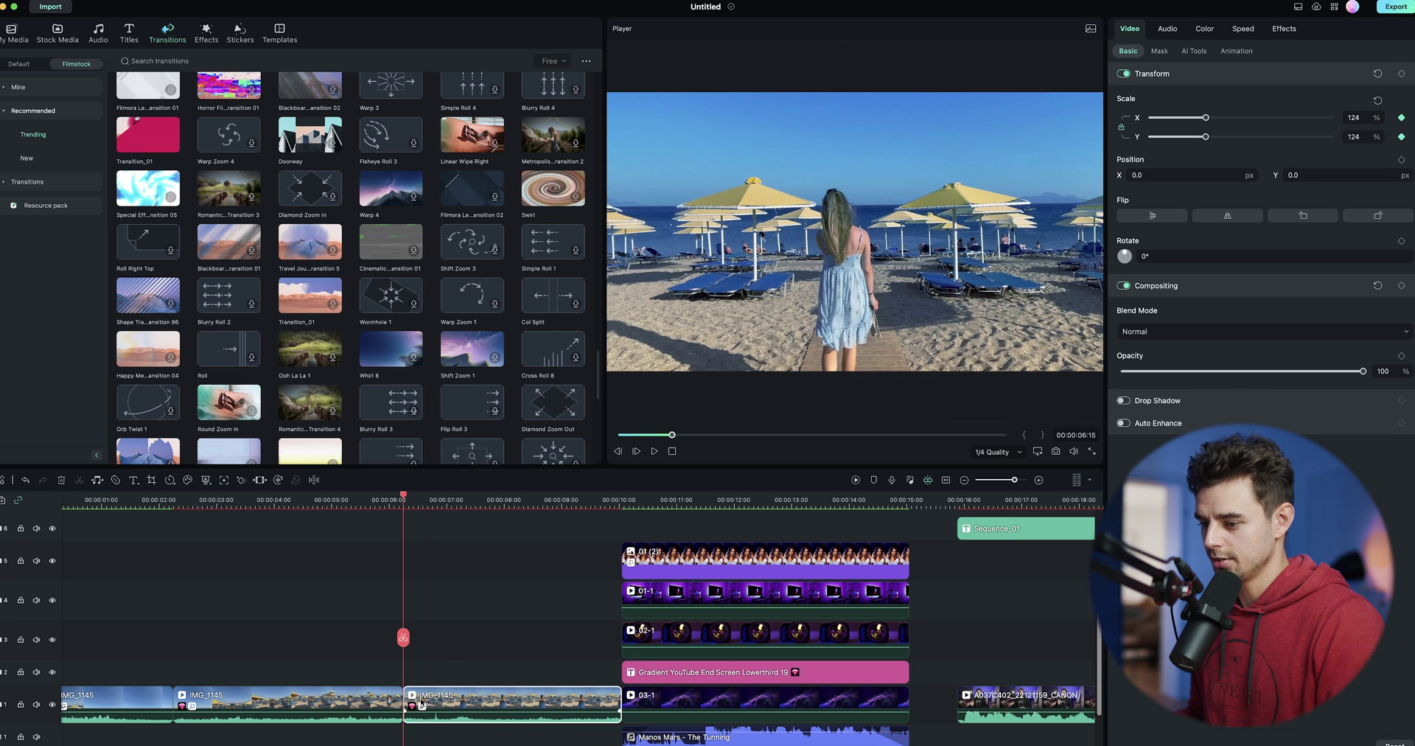
key("Delete")
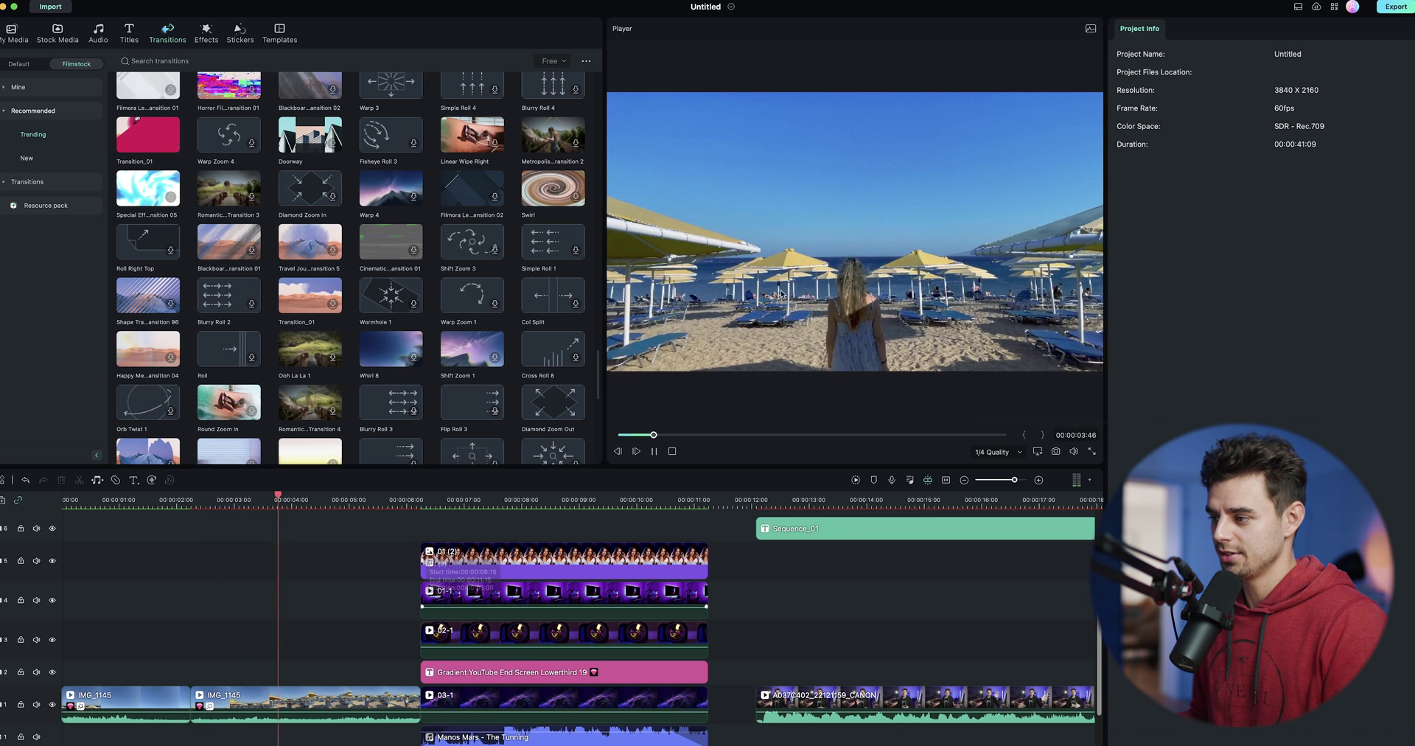
key("space")
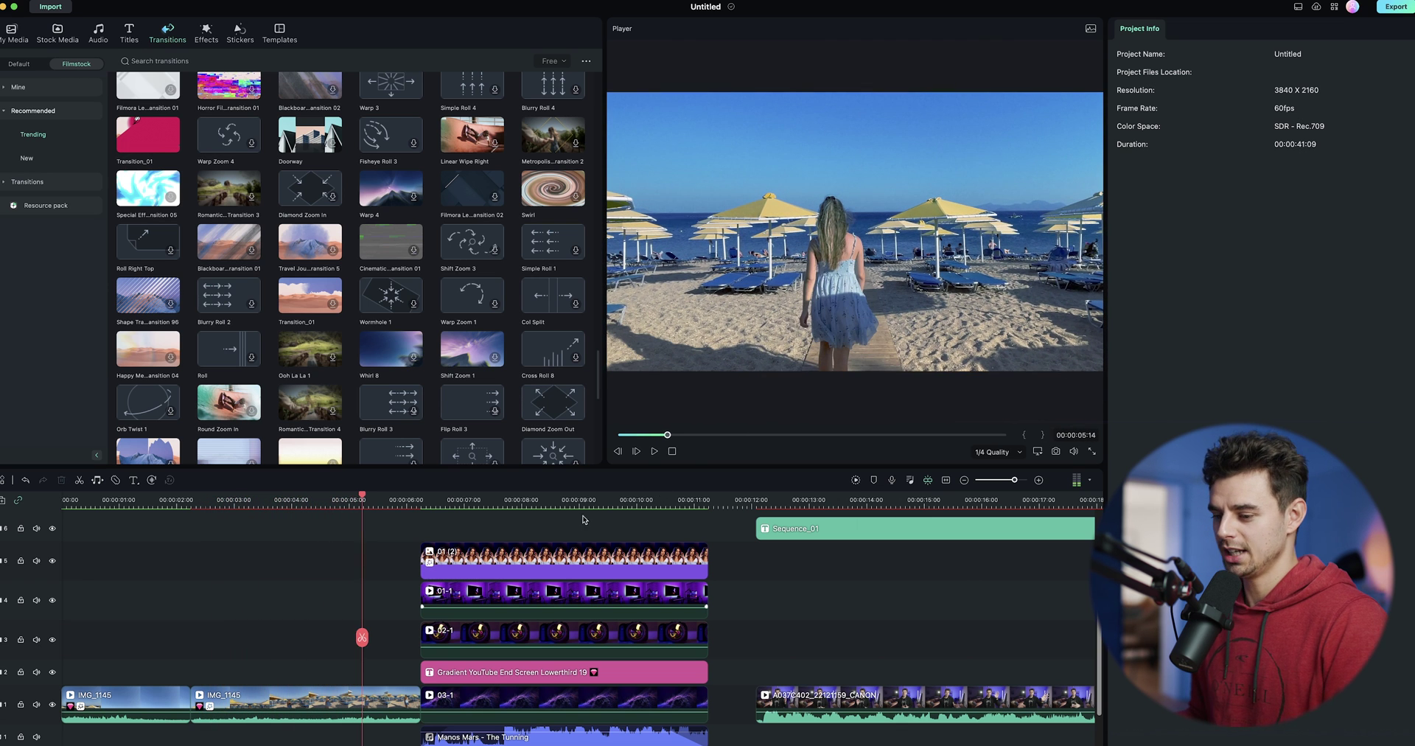
left_click(231, 503)
key("space")
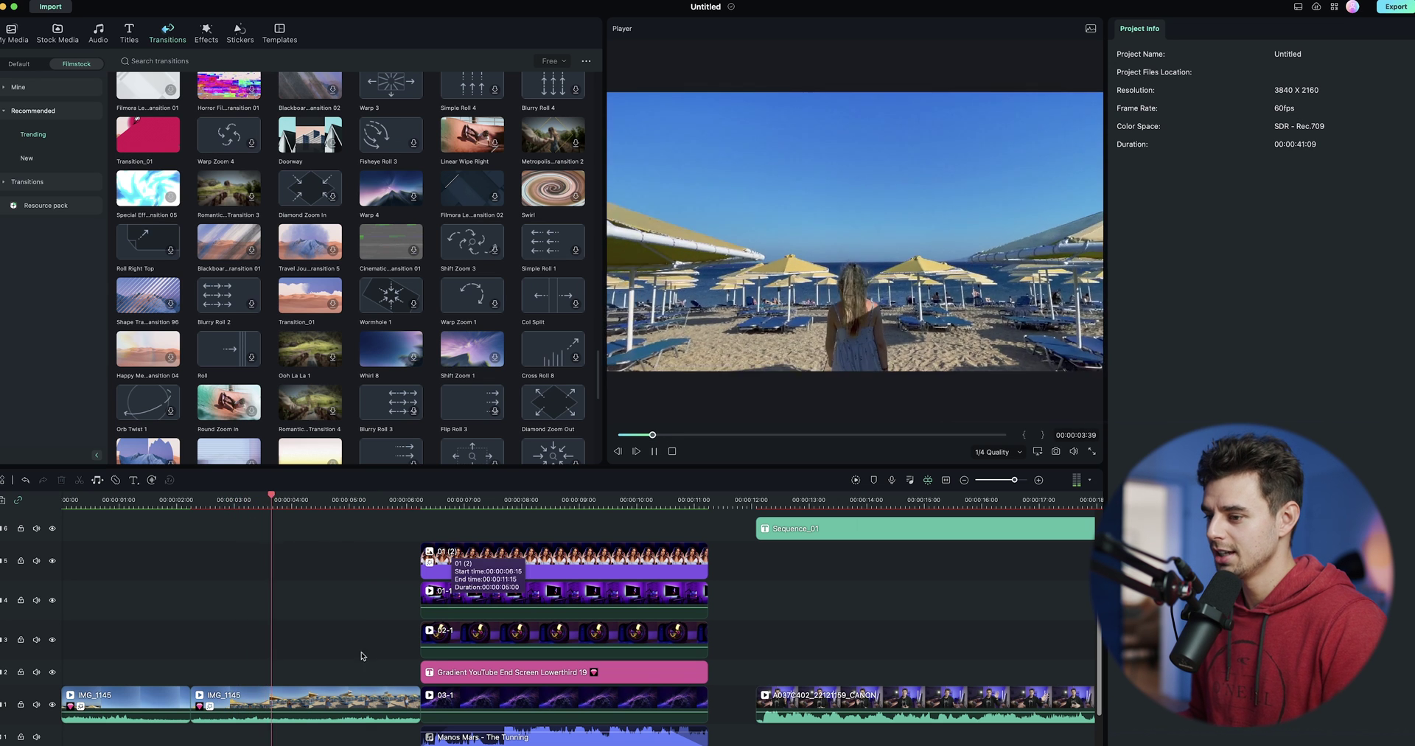
left_click(345, 693)
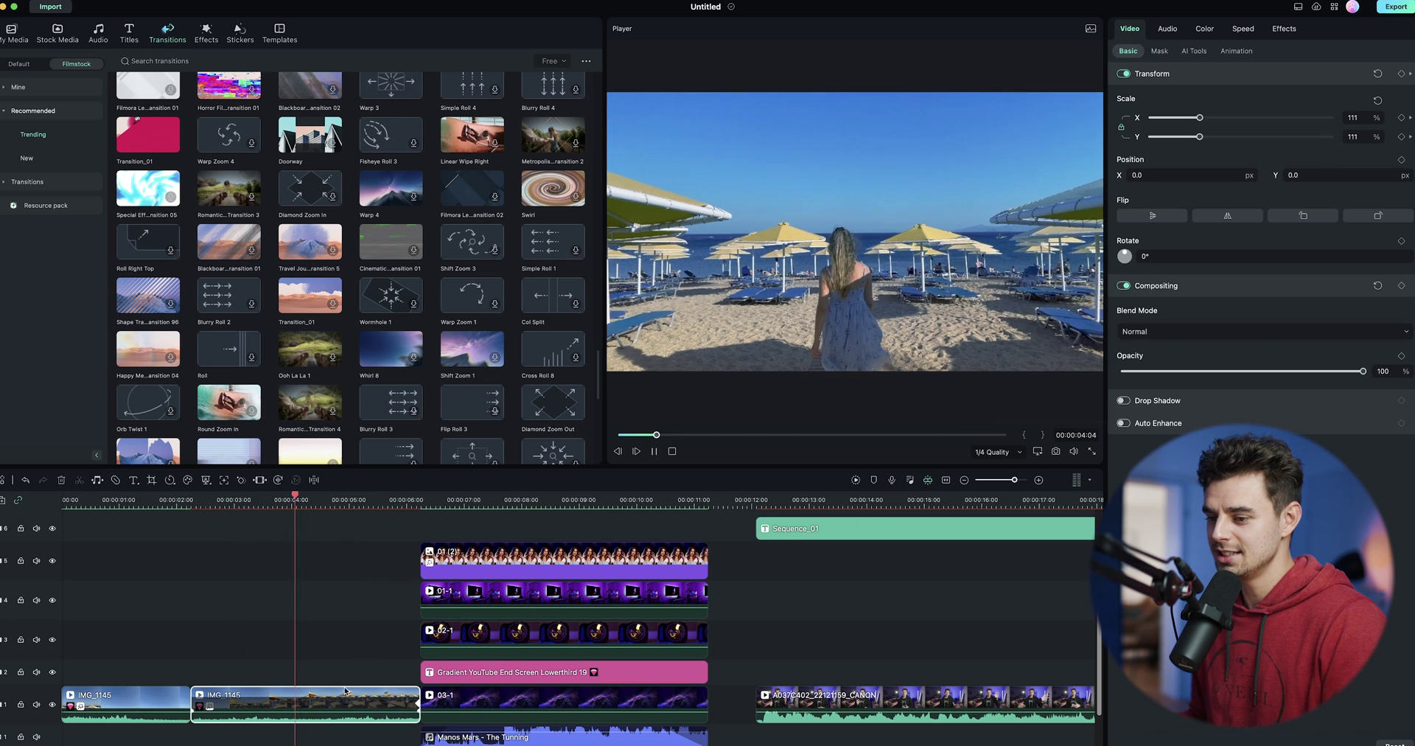
key("space")
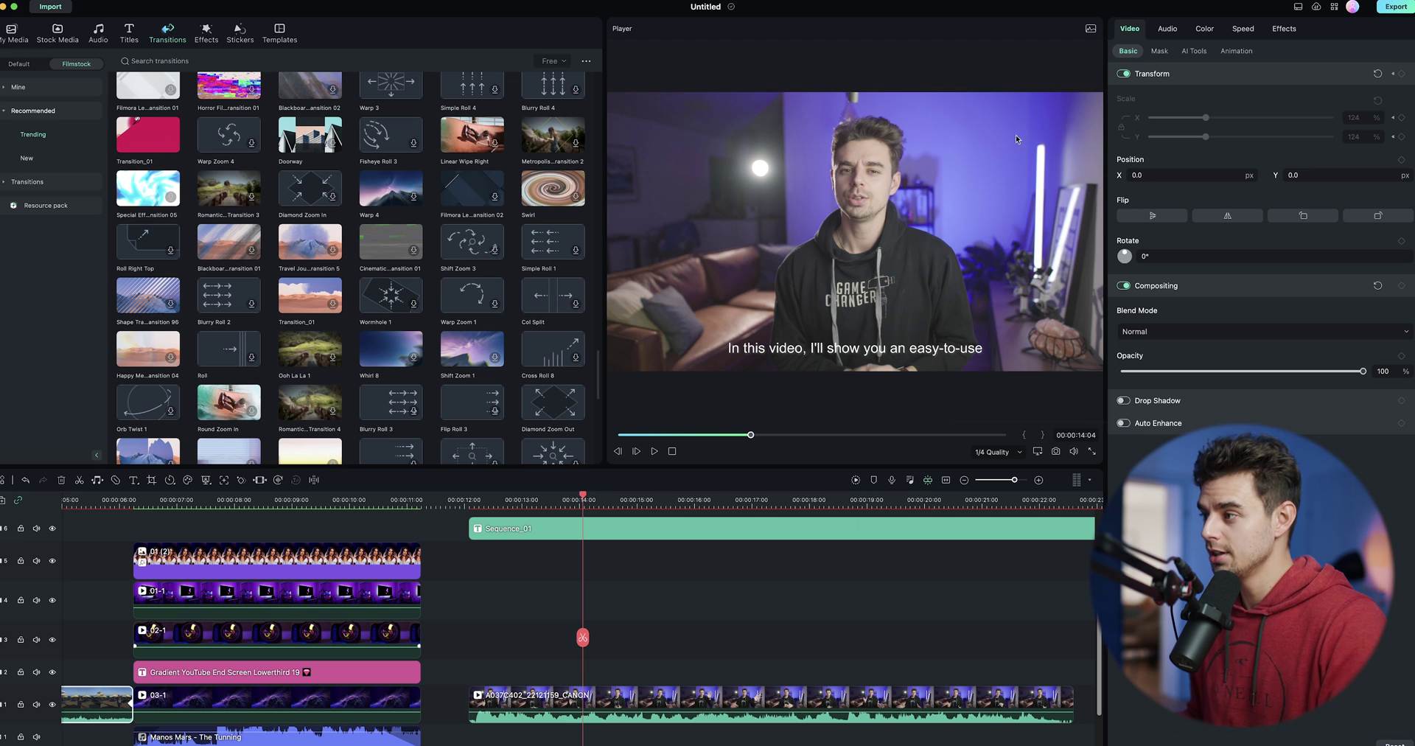
Step: Turn on Smart Cutout for the talking-head clip and brush over the presenter
left_click(1195, 52)
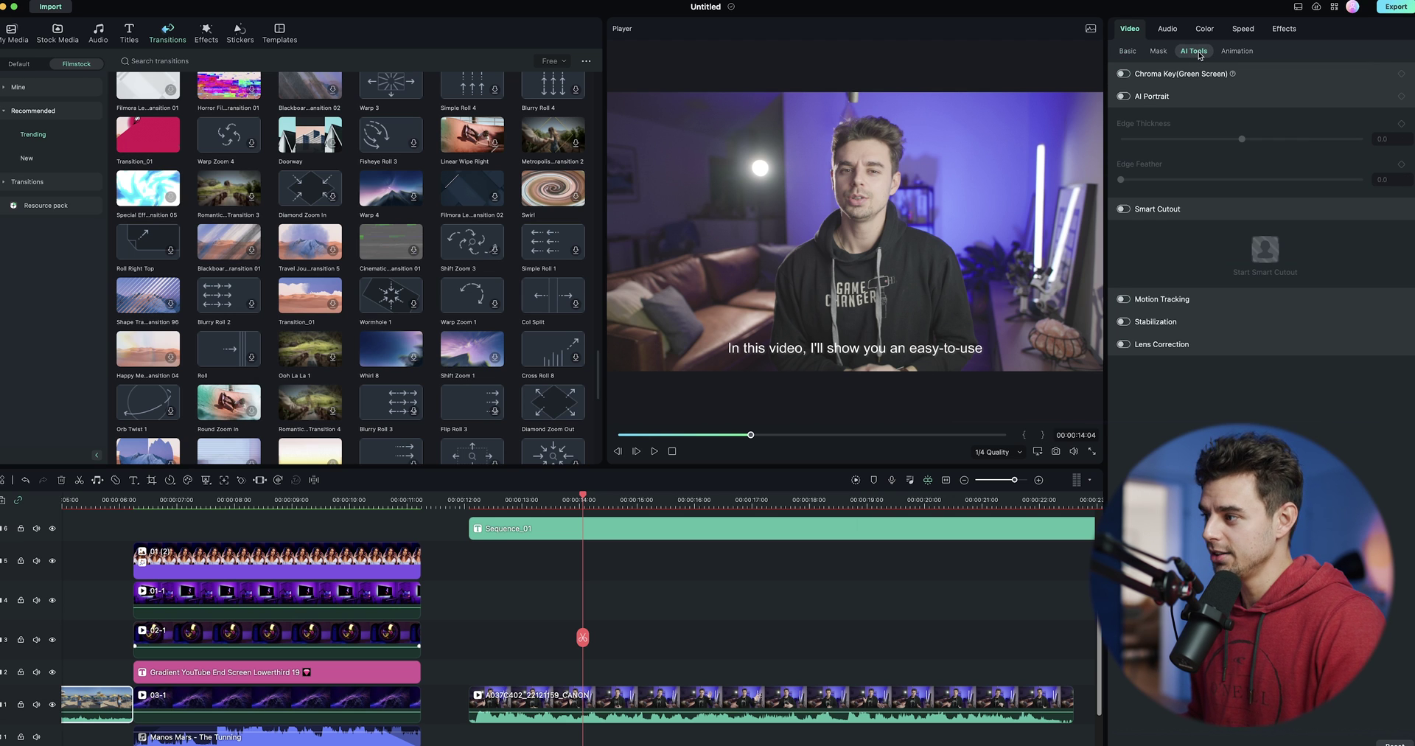
left_click(1122, 209)
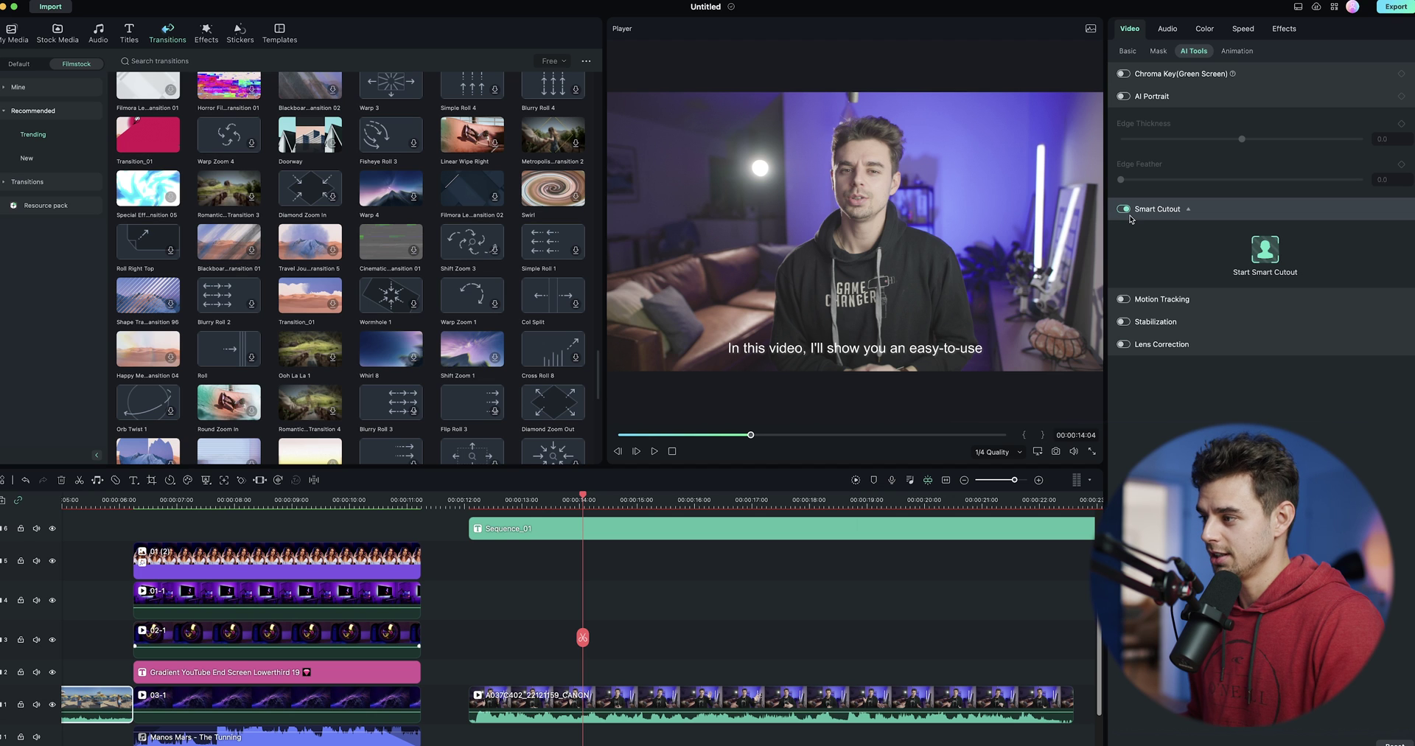
left_click(1266, 250)
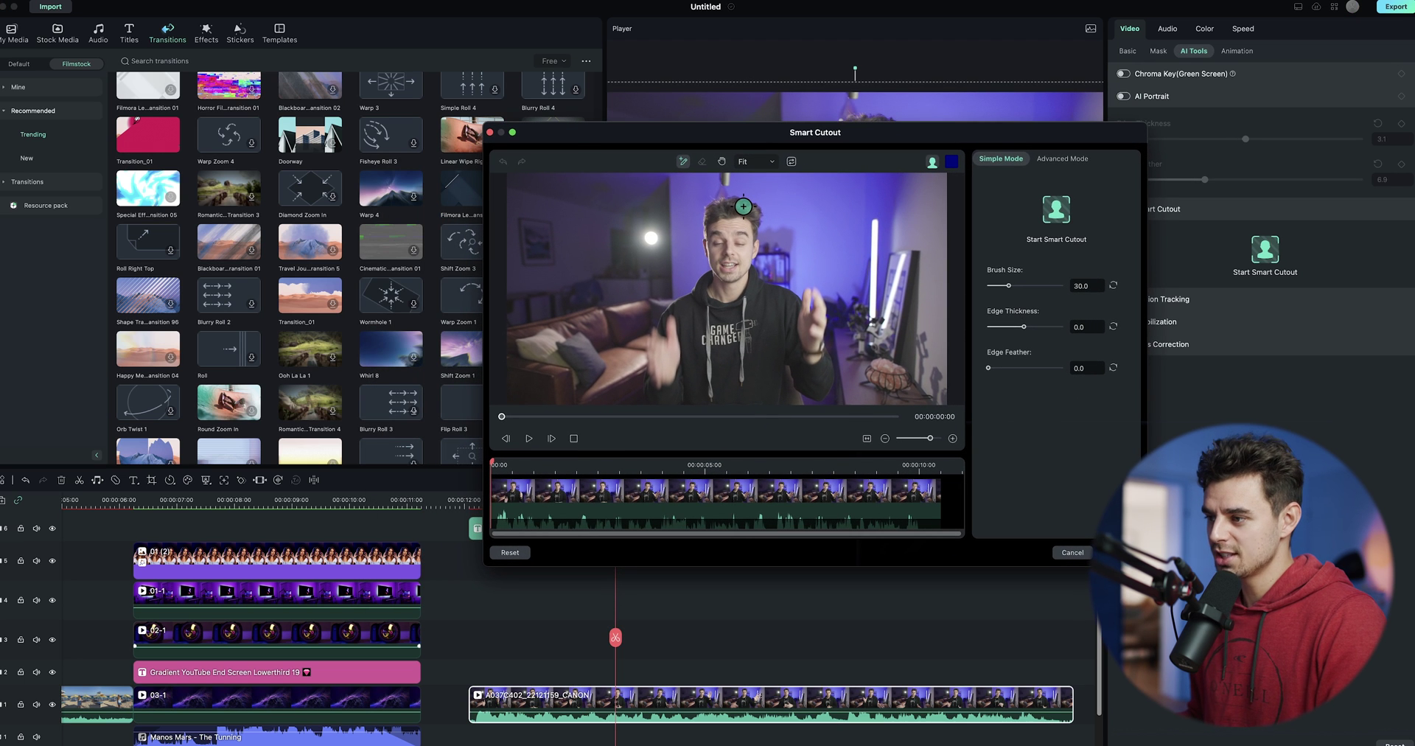
mouse_move(734, 201)
left_mouse_down()
mouse_move(713, 276)
mouse_move(666, 313)
mouse_move(649, 395)
mouse_move(793, 414)
mouse_move(790, 323)
mouse_move(818, 391)
mouse_move(817, 310)
mouse_move(755, 282)
mouse_move(742, 208)
mouse_move(732, 273)
mouse_move(727, 223)
mouse_move(718, 274)
mouse_move(732, 220)
mouse_move(744, 319)
mouse_move(741, 283)
mouse_move(764, 352)
mouse_move(774, 315)
mouse_move(759, 296)
mouse_move(758, 321)
mouse_move(723, 303)
mouse_move(715, 278)
mouse_move(672, 346)
mouse_move(677, 419)
mouse_move(685, 357)
mouse_move(666, 378)
mouse_move(686, 334)
left_mouse_up()
Step: Set Brush Size to 82, switch to Advanced Mode, and start then stop tracking
scroll(776, 386, "up", 5)
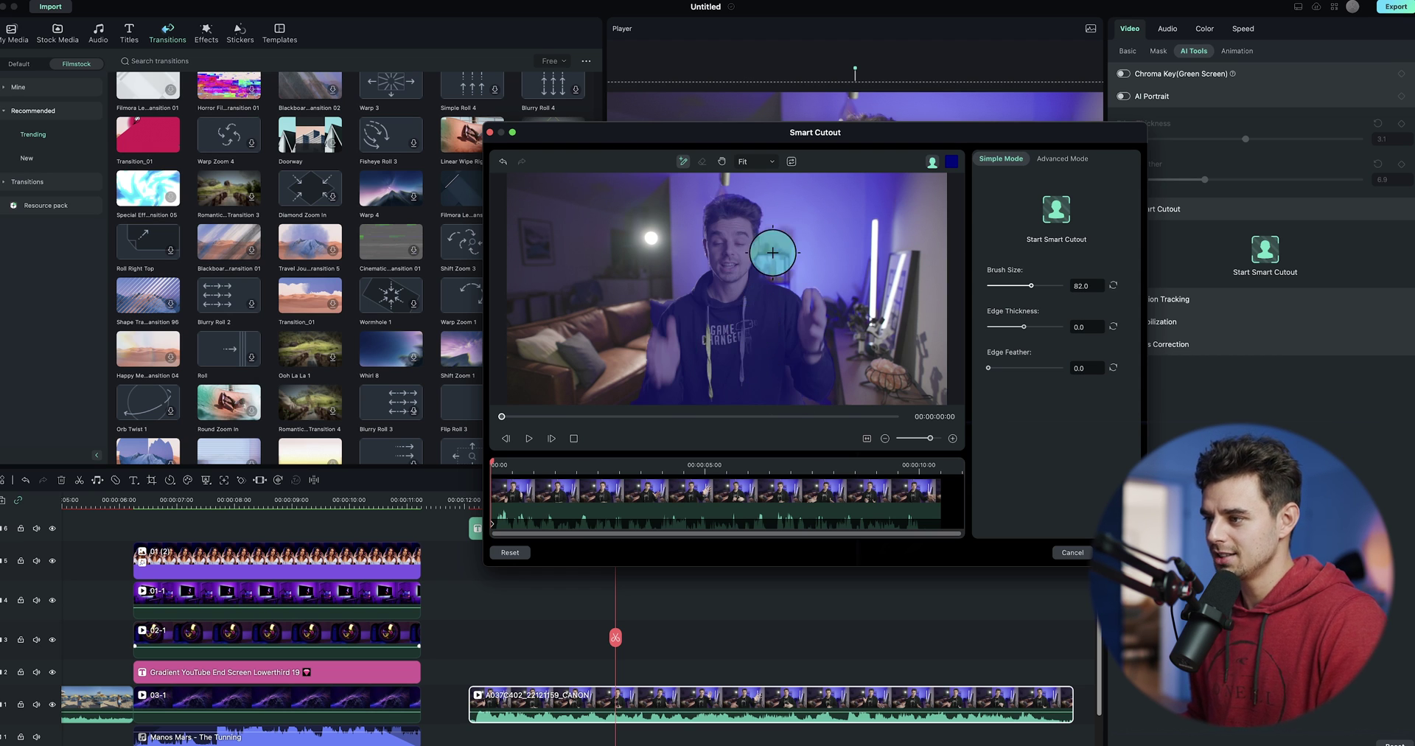
left_click(689, 163)
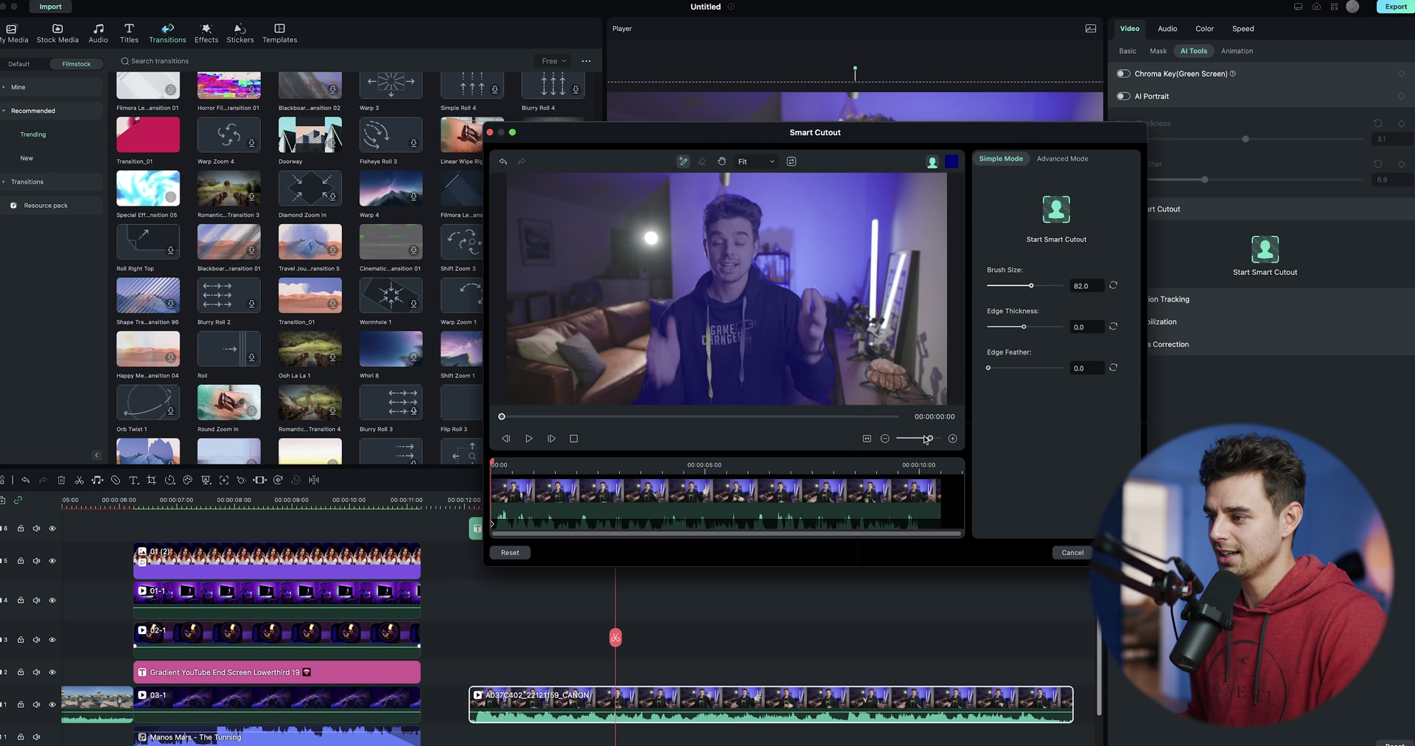
left_click(1051, 160)
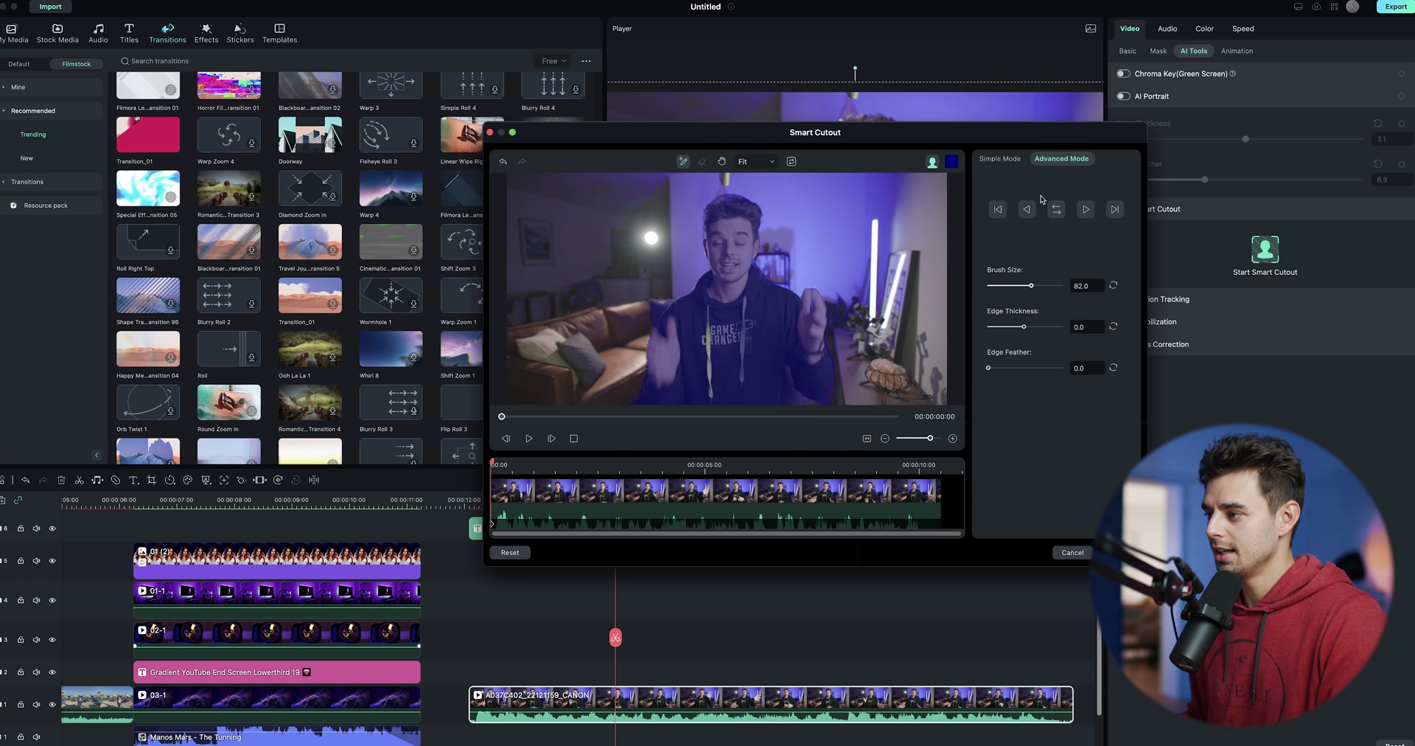
left_click(1086, 211)
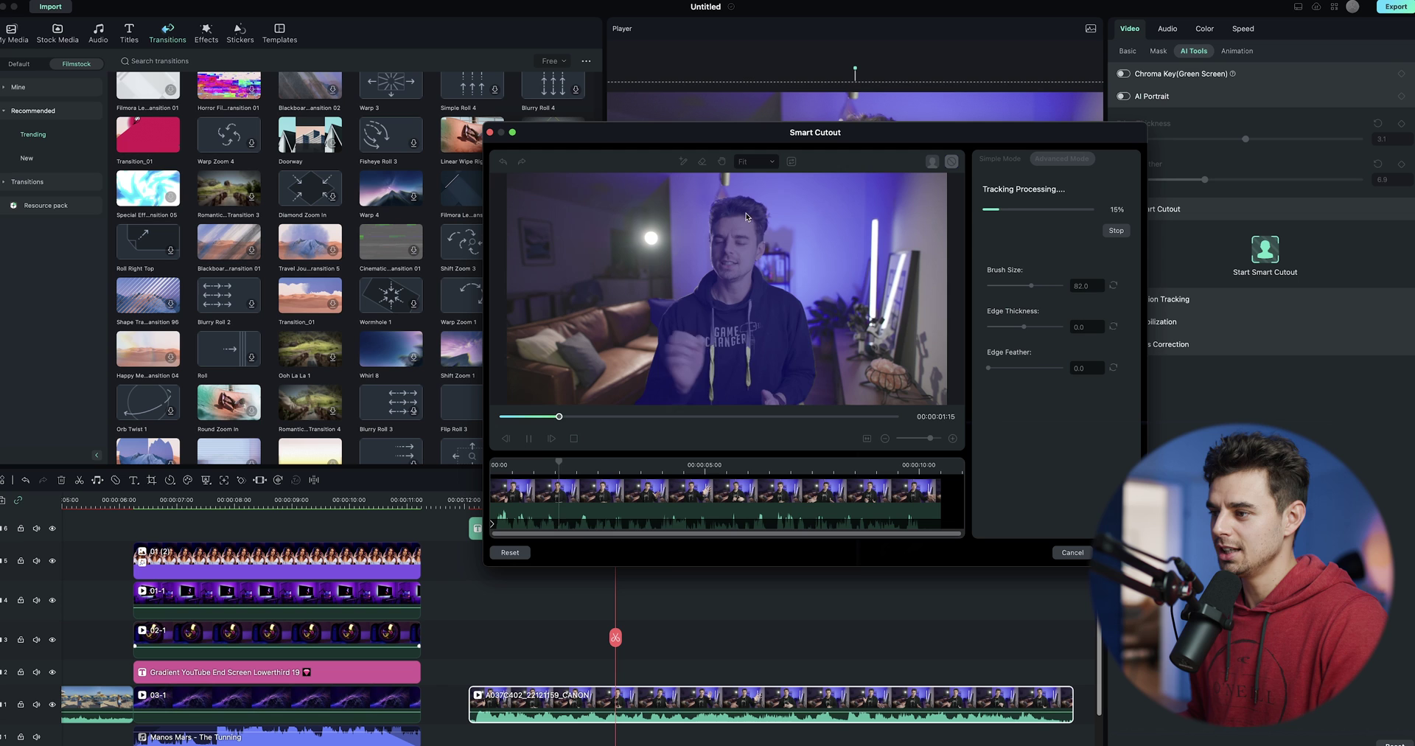
left_click(1117, 231)
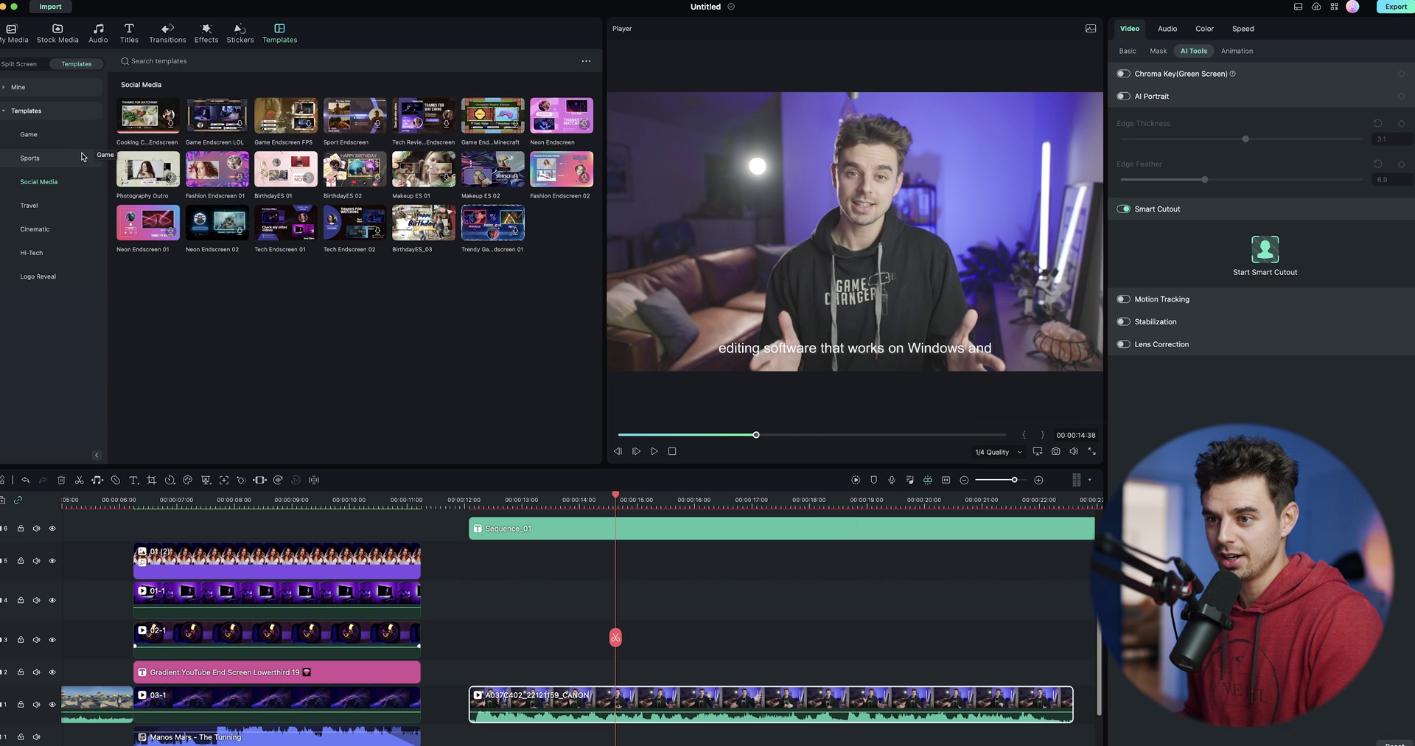
Step: Drag the preset Adjustment Layer from My Media onto track 3 at the playhead
left_click(15, 33)
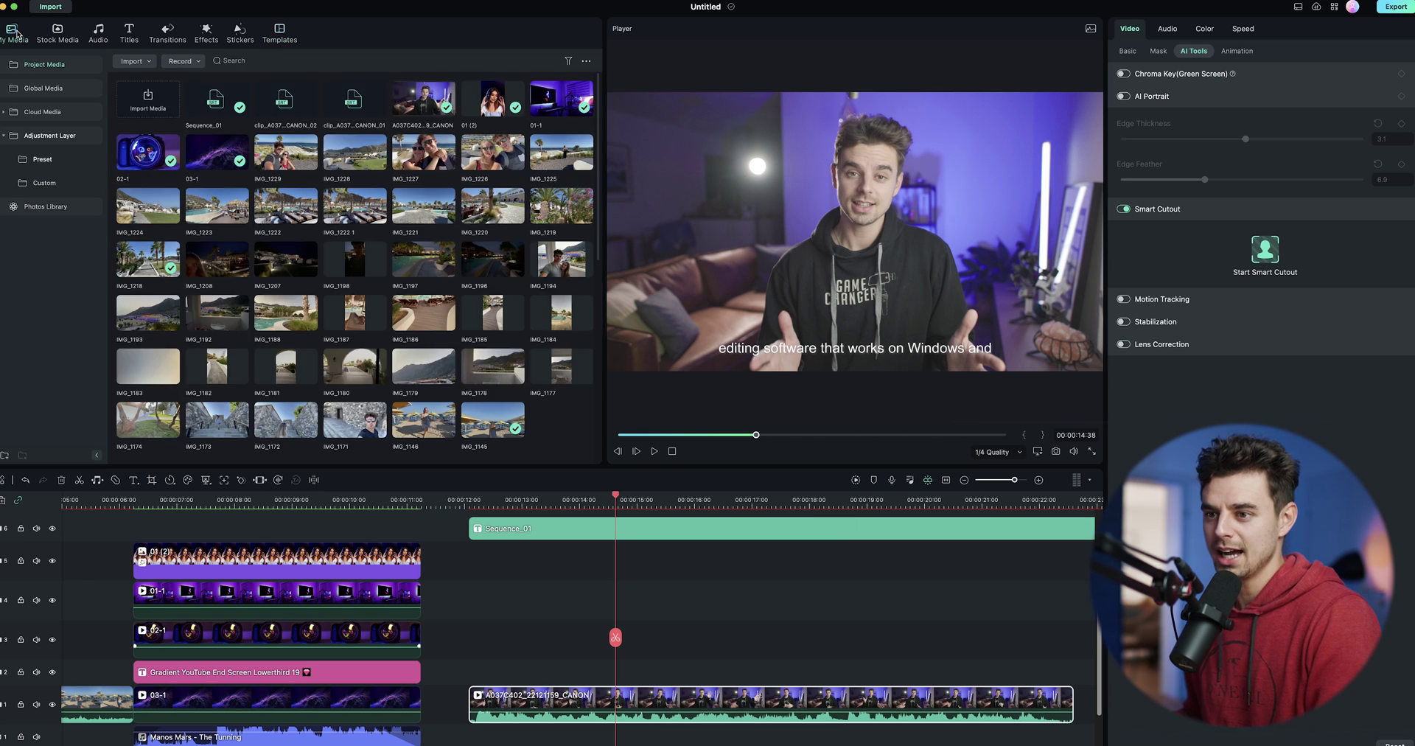
left_click(46, 159)
left_click(45, 182)
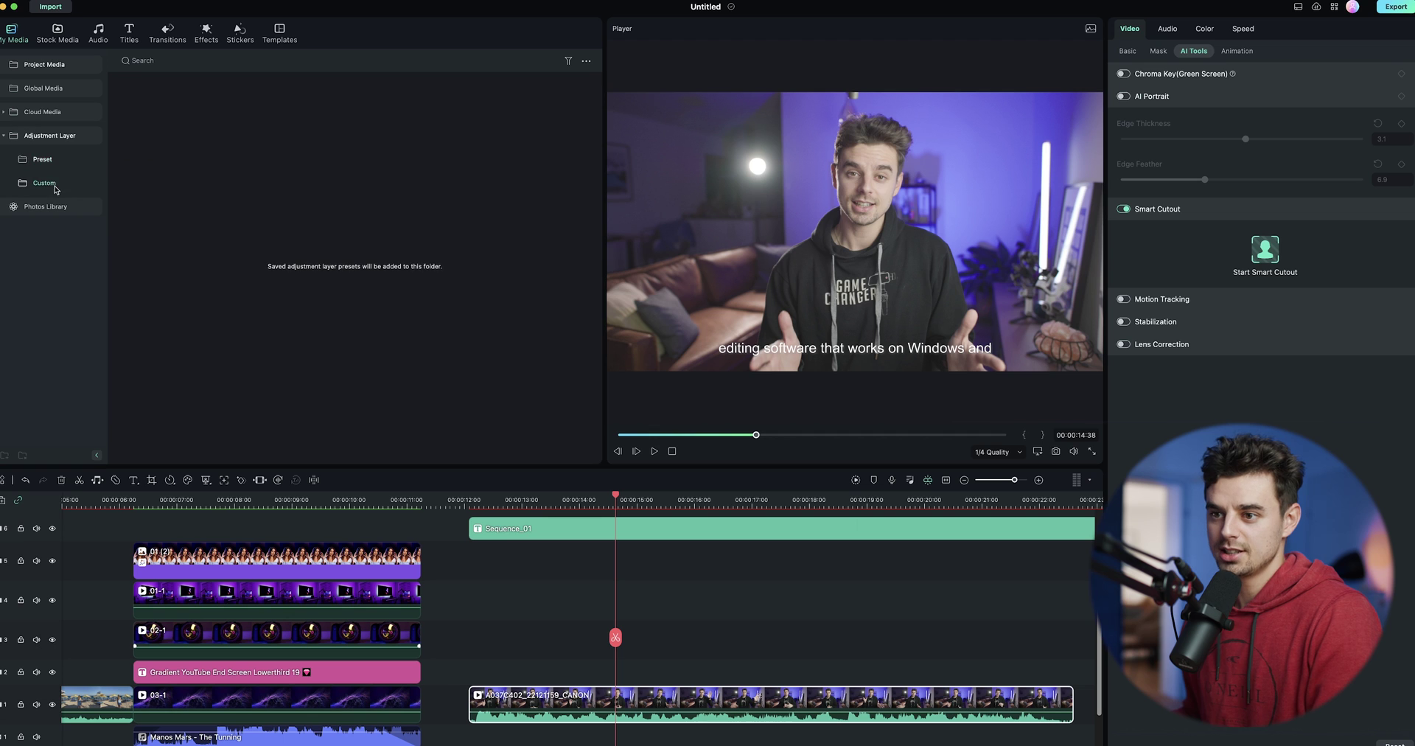
left_click(43, 159)
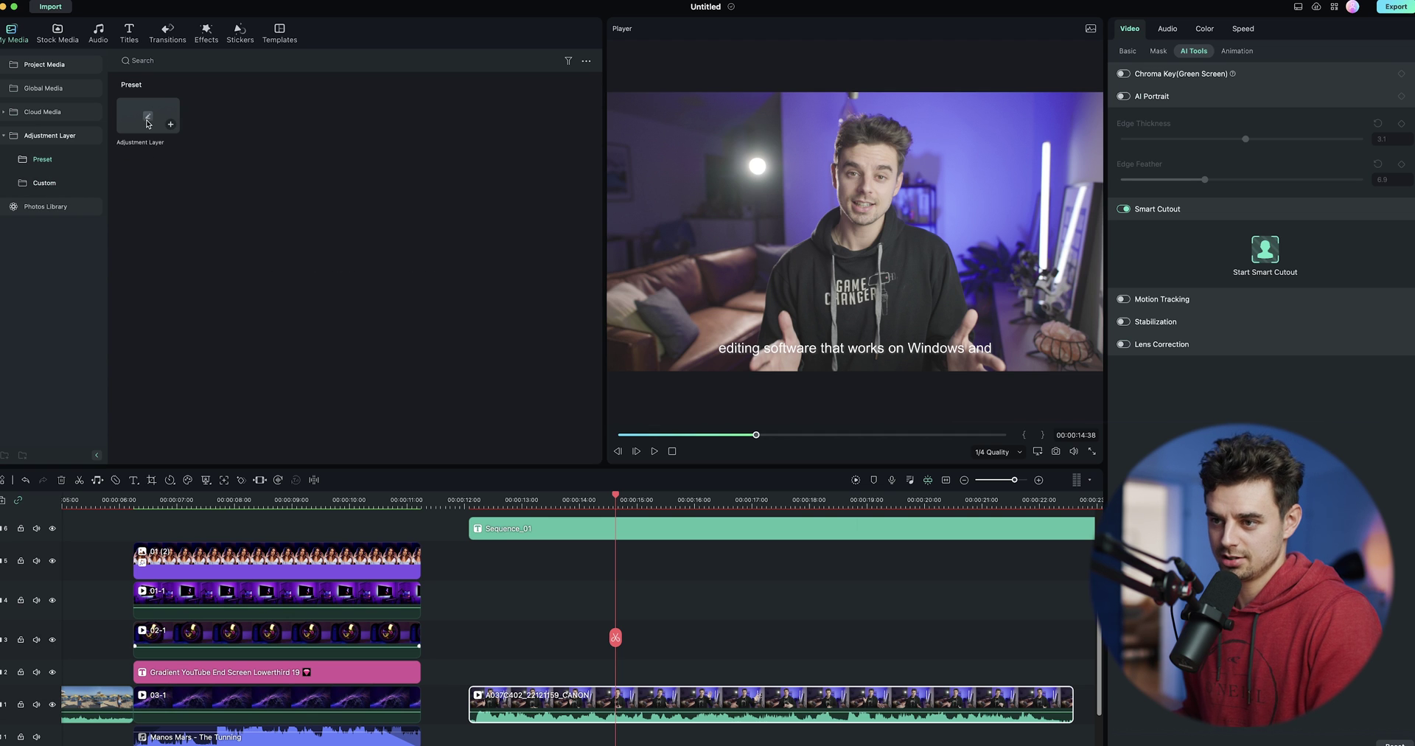
left_click_drag(149, 123, 616, 639)
Step: Move the playhead along the clip to preview the adjustment layer and select it
left_click(651, 503)
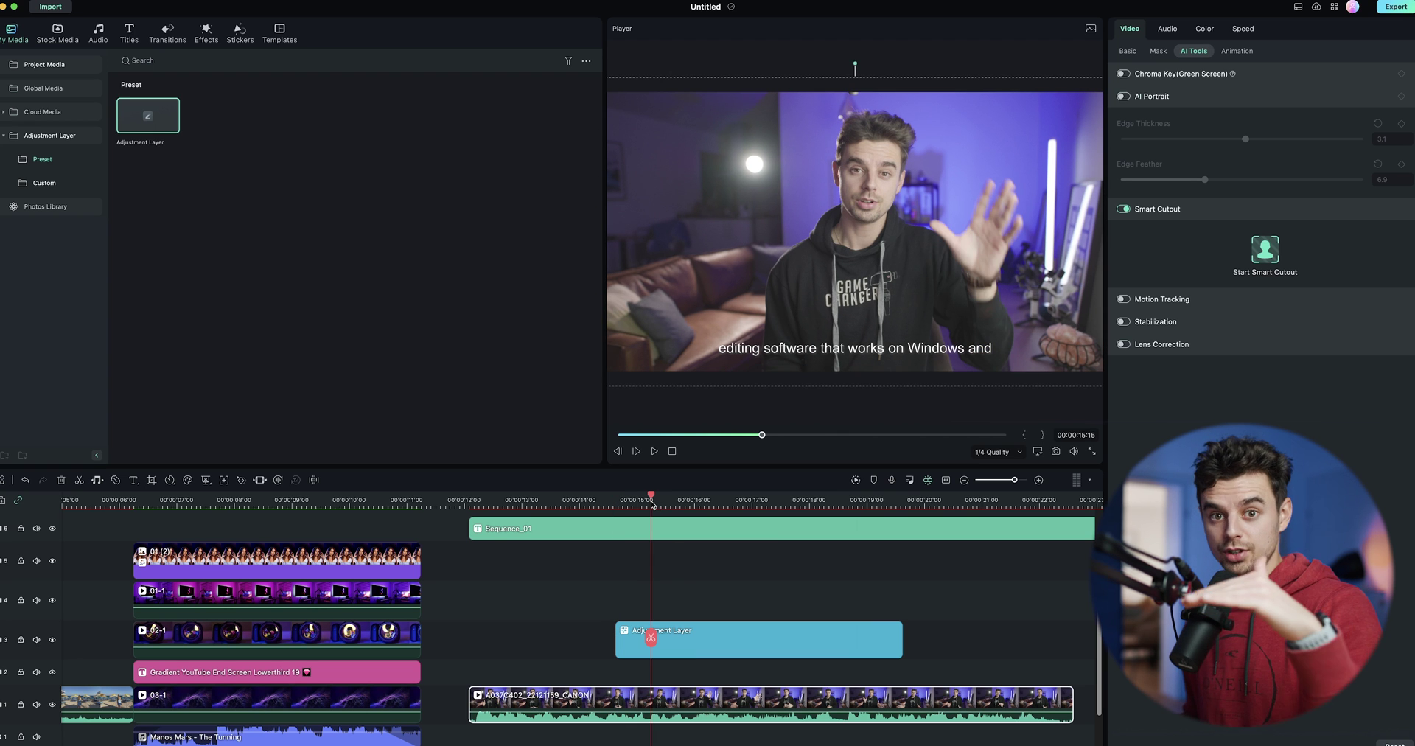
left_click(717, 502)
left_click(765, 641)
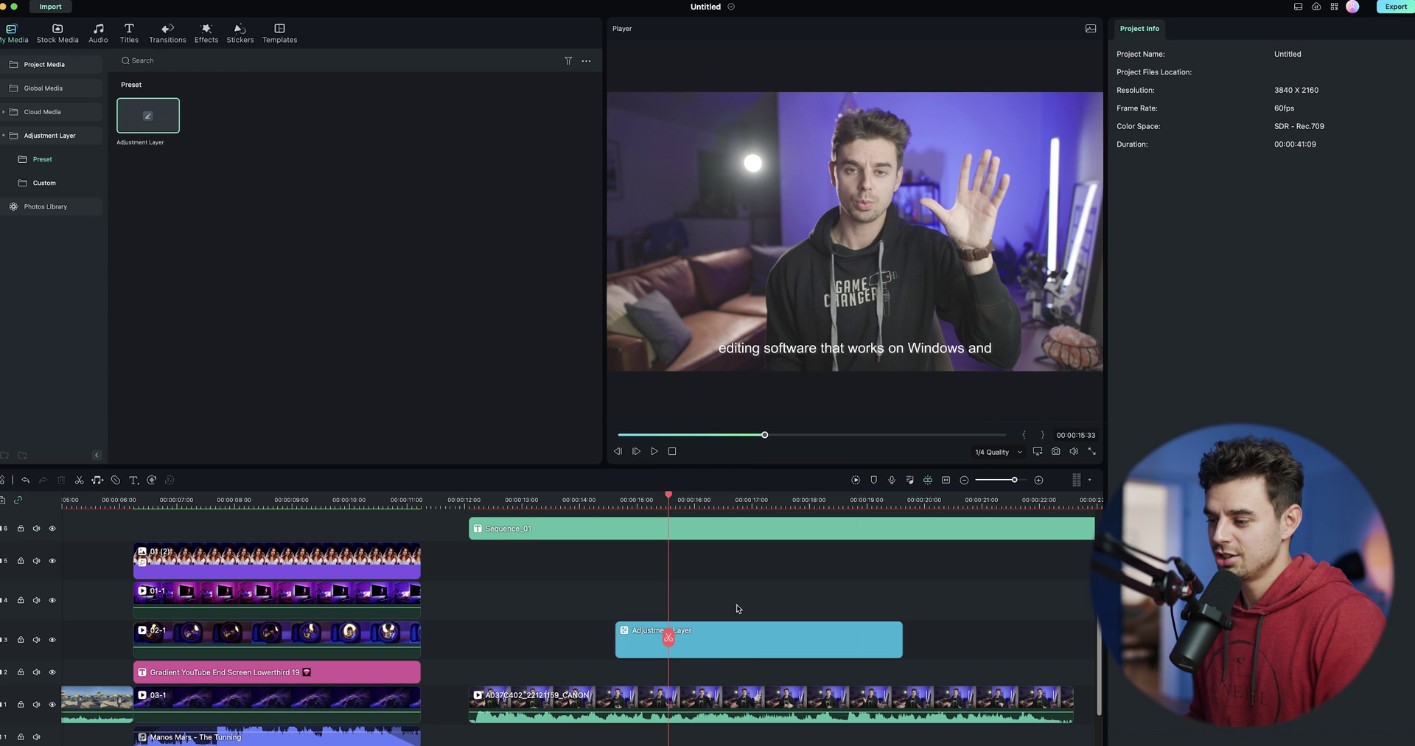
left_click(698, 647)
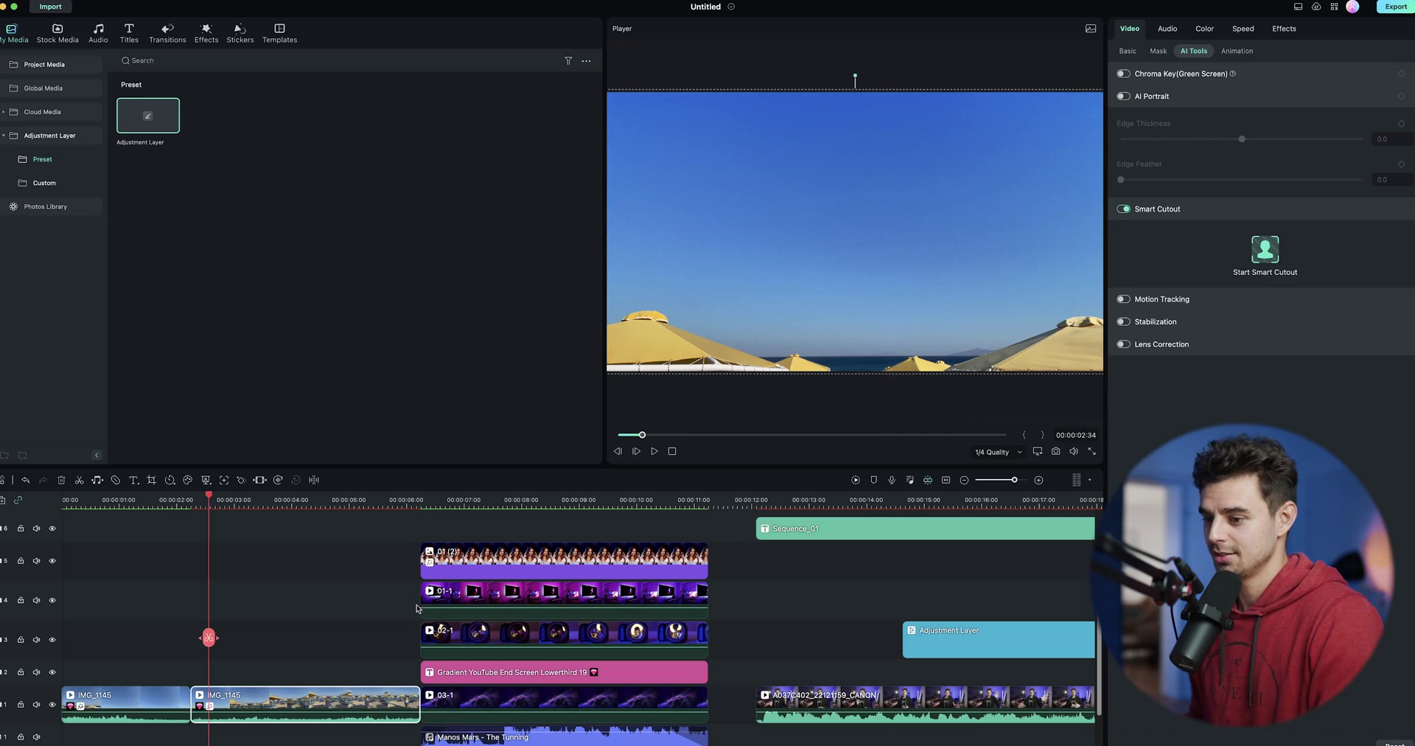
Step: Apply the Hero Moment speed ramp to IMG_1145 and preview it
left_click(1242, 29)
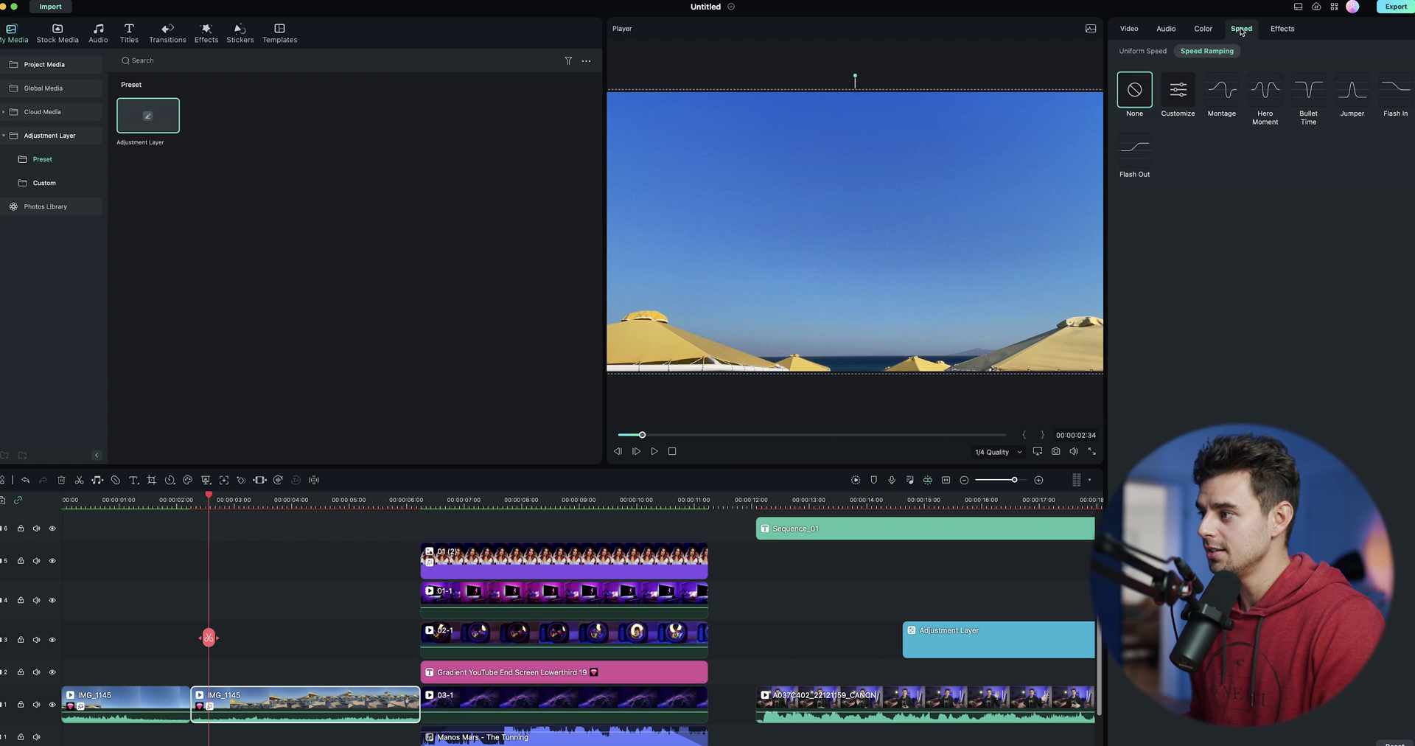
left_click(1267, 91)
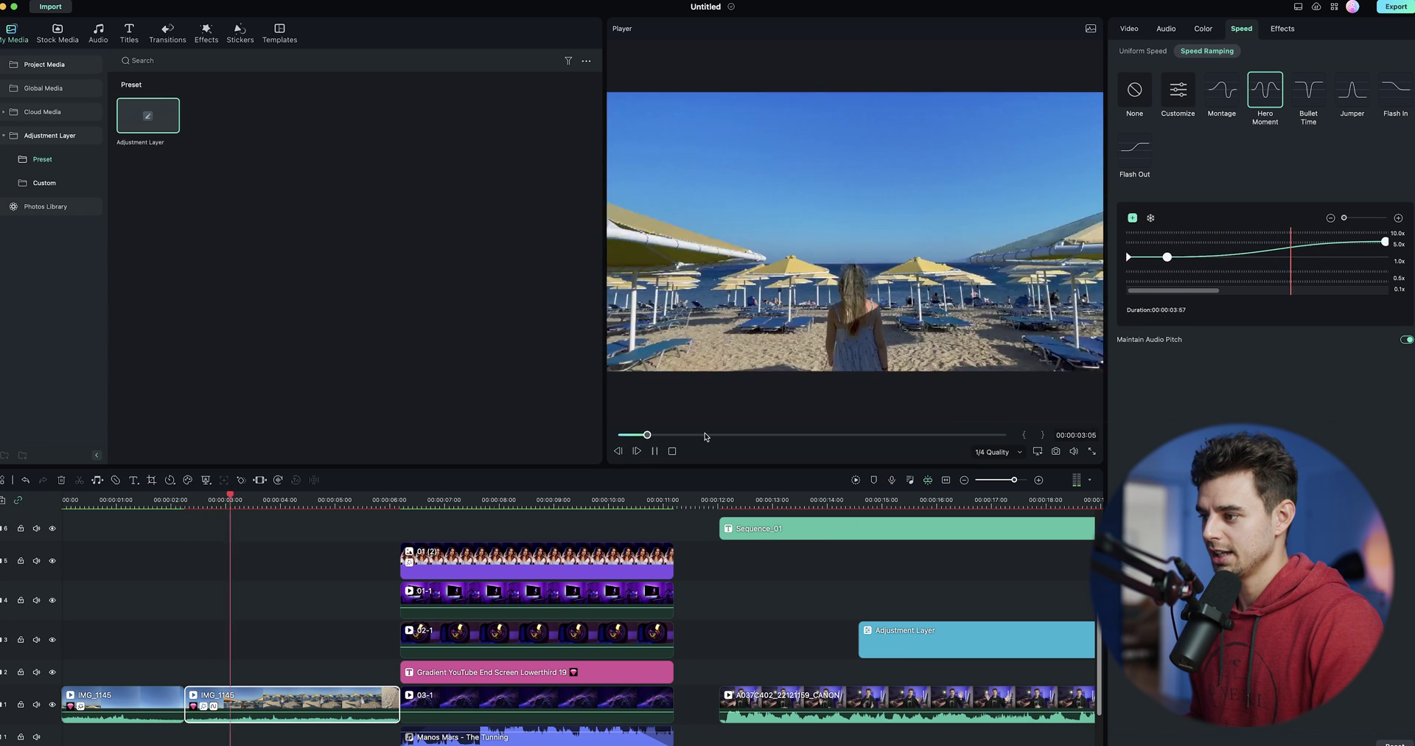
left_click(849, 287)
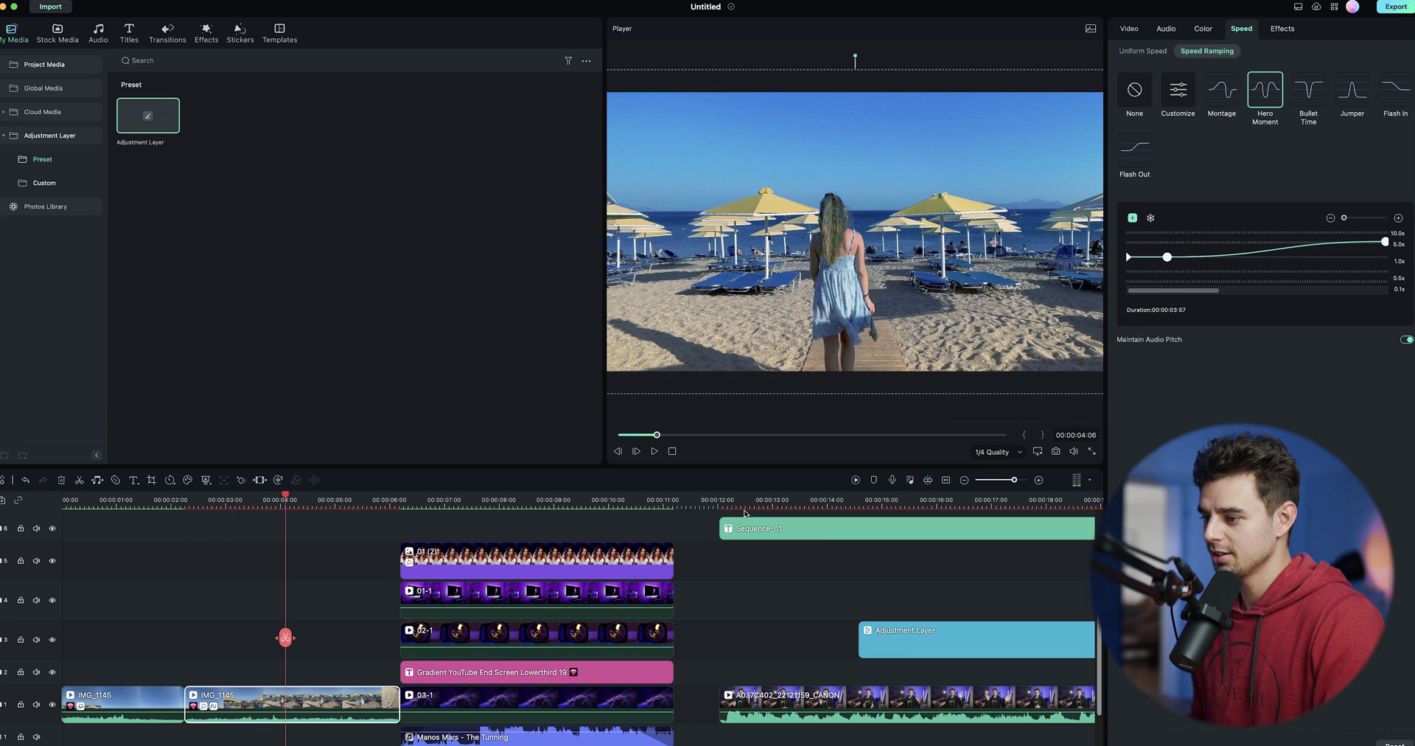
key("space")
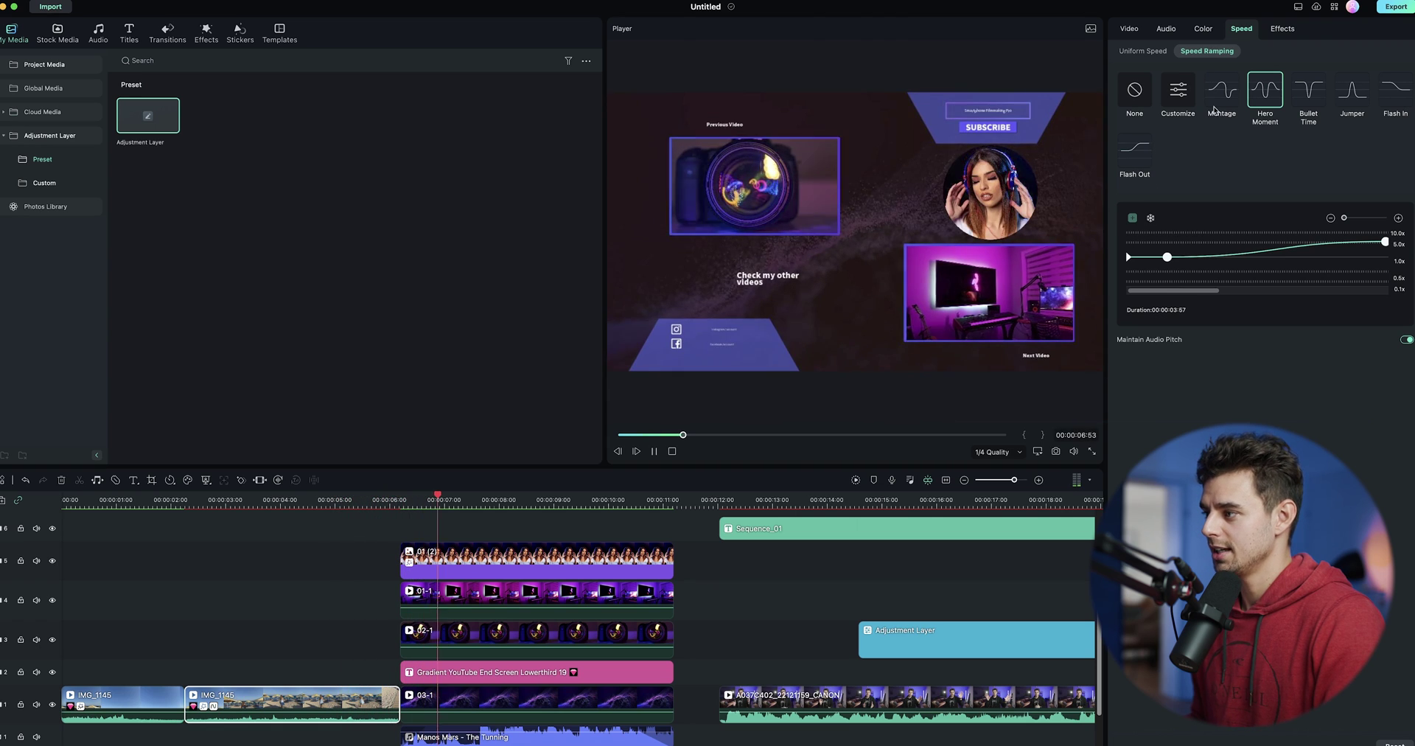
left_click(252, 501)
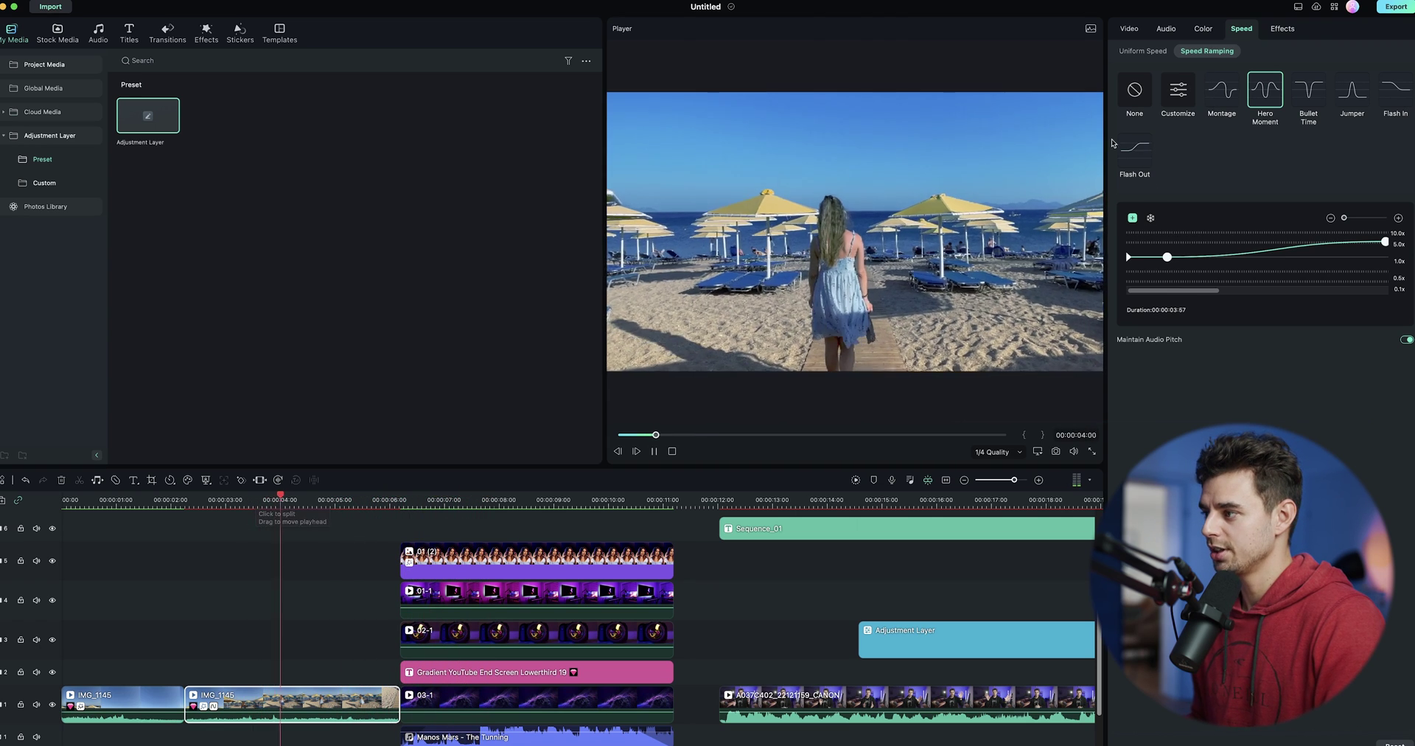
Step: Switch the speed ramp to the Montage preset and replay the ramped beach clip
left_click(1226, 92)
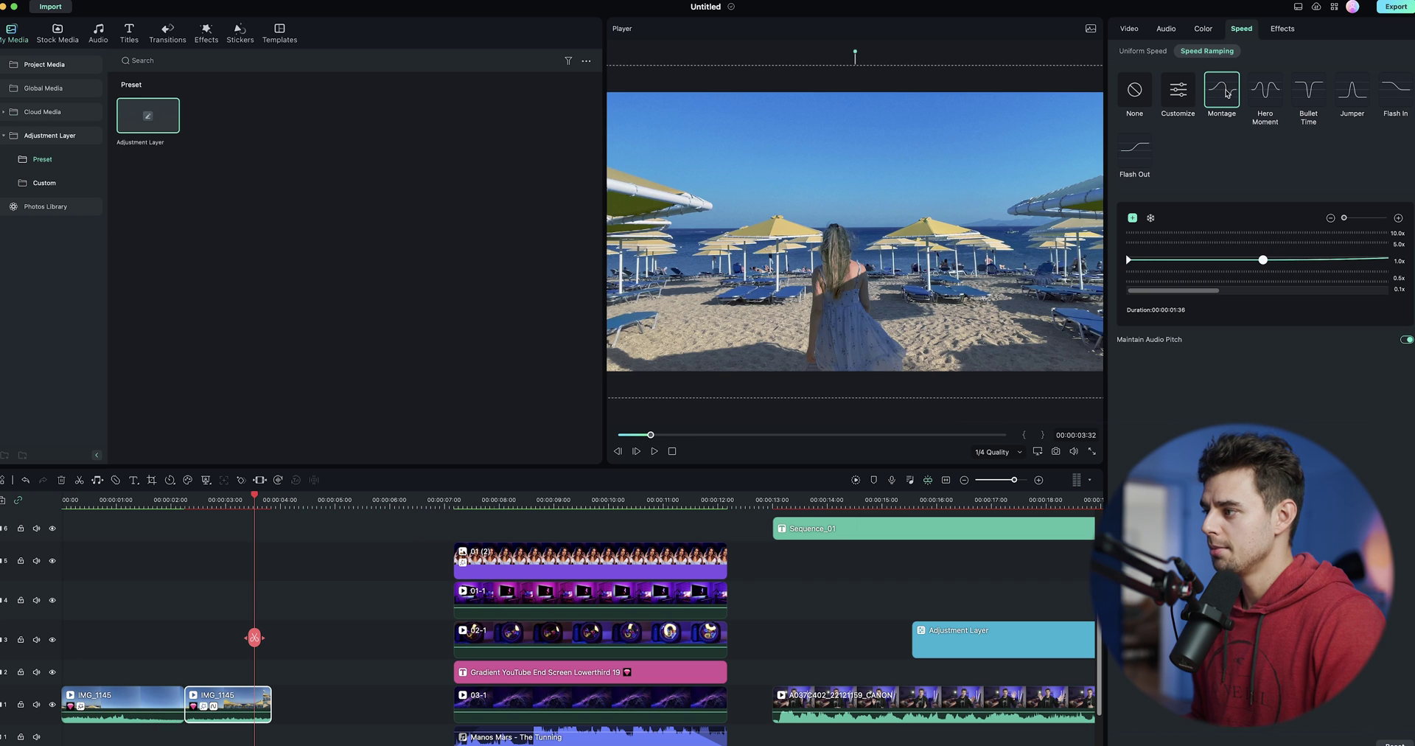
left_click(178, 502)
key("space")
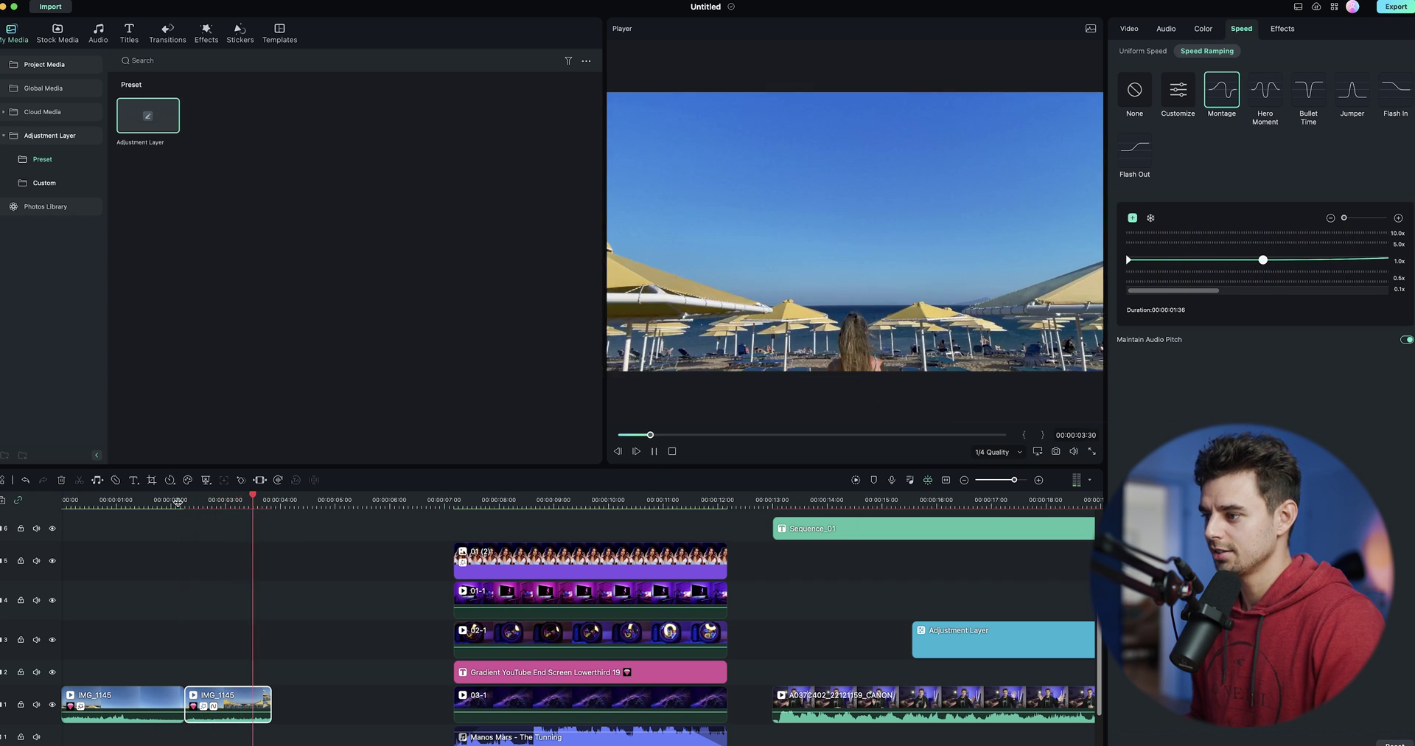
left_click(195, 503)
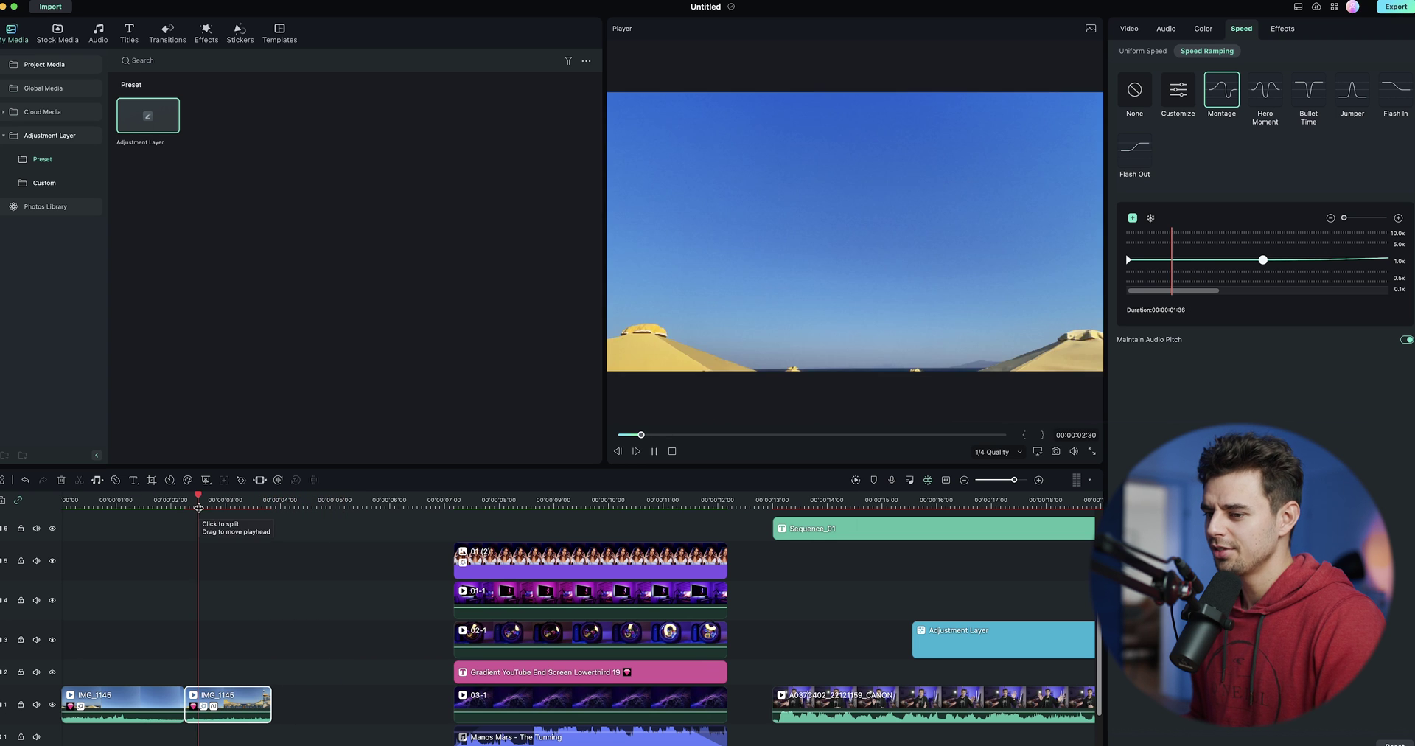
key("space")
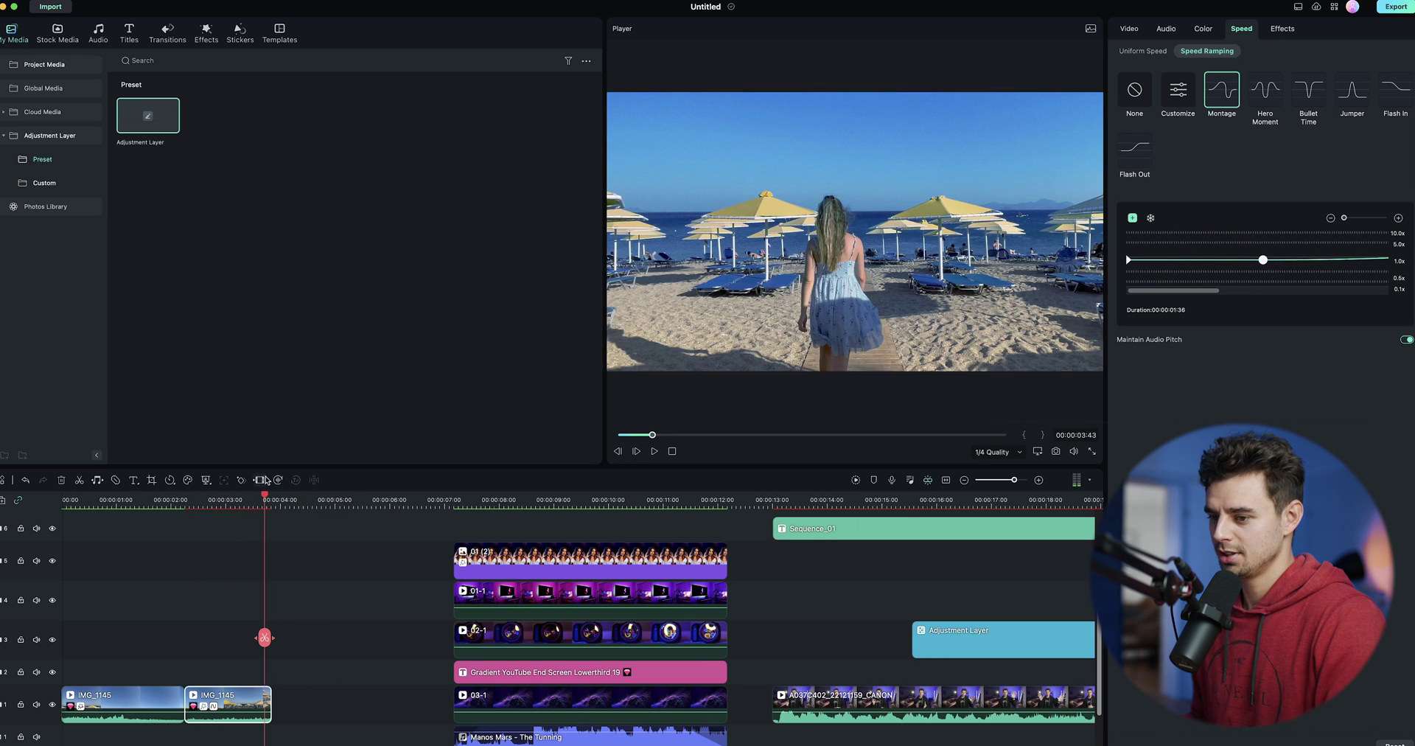
left_click(216, 502)
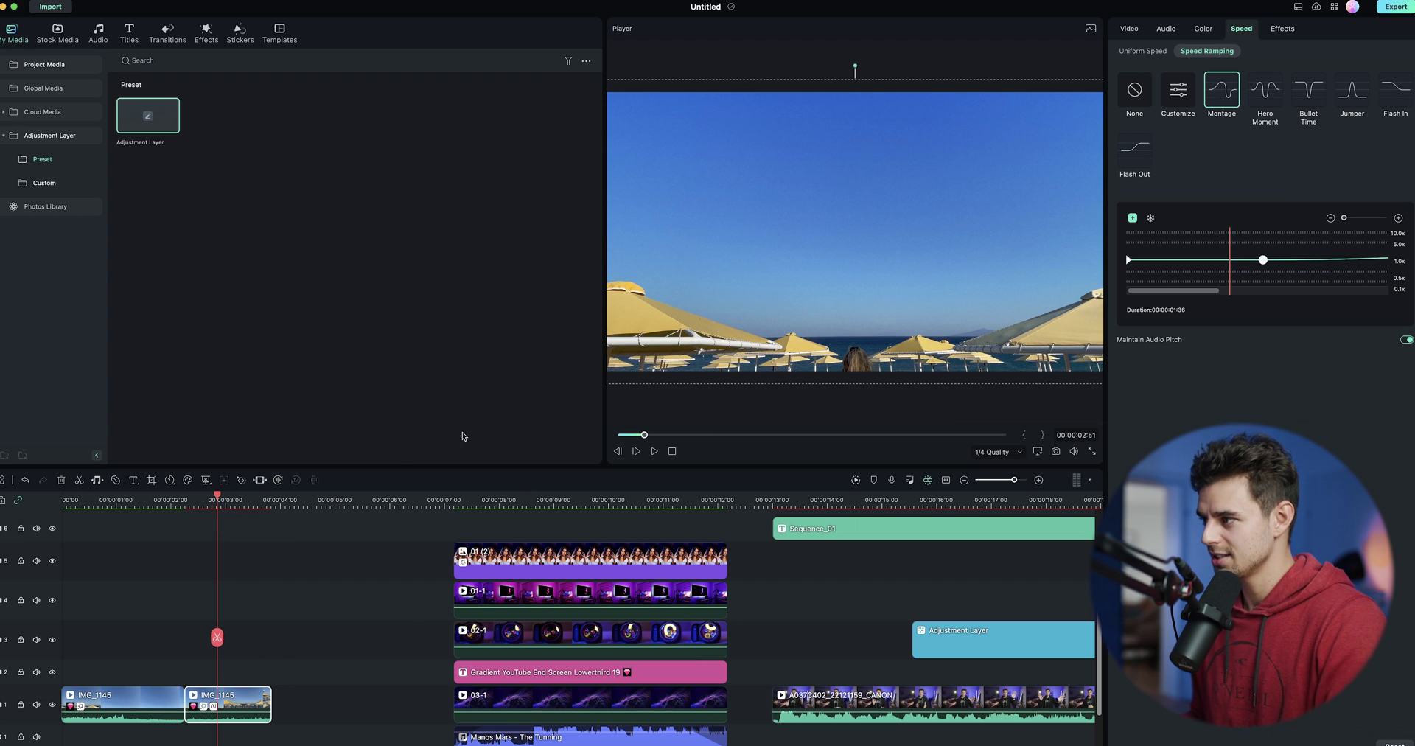
left_click(201, 504)
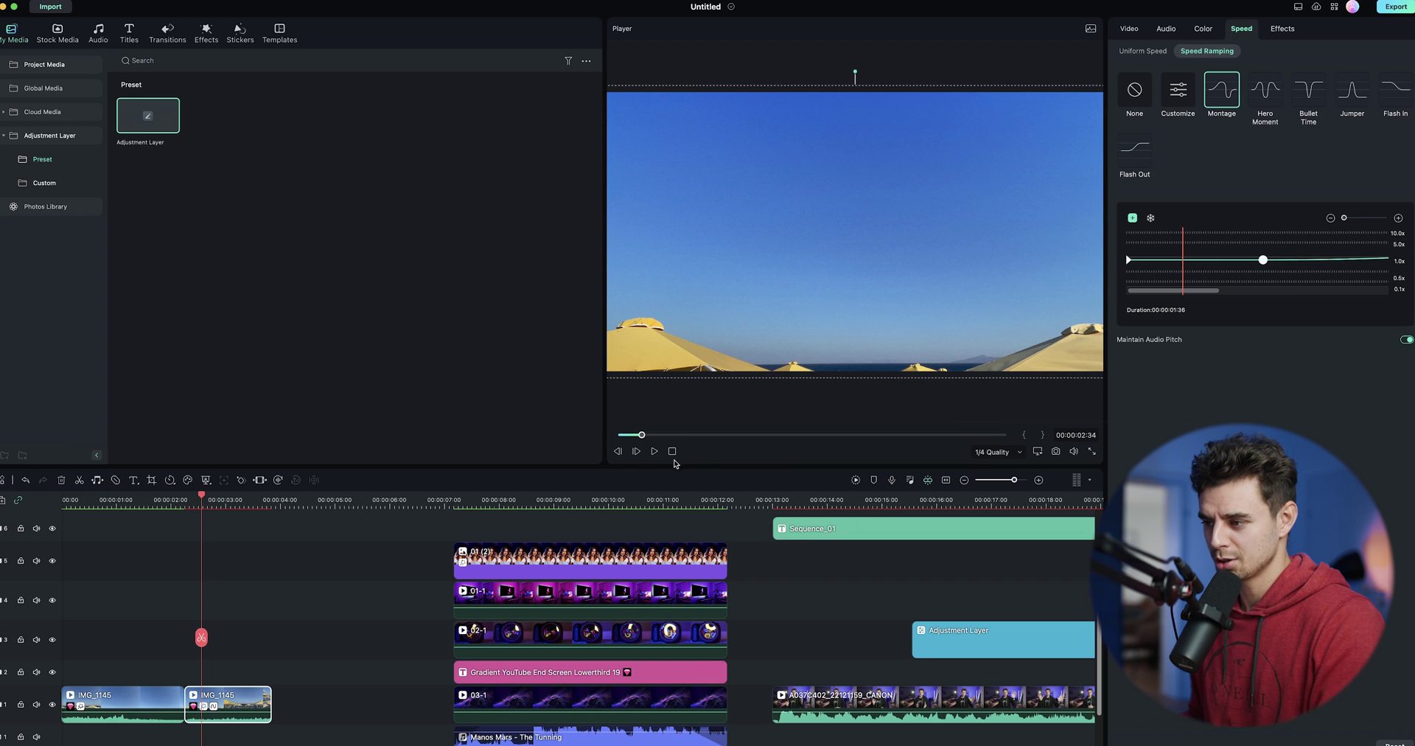
key("shift+Right")
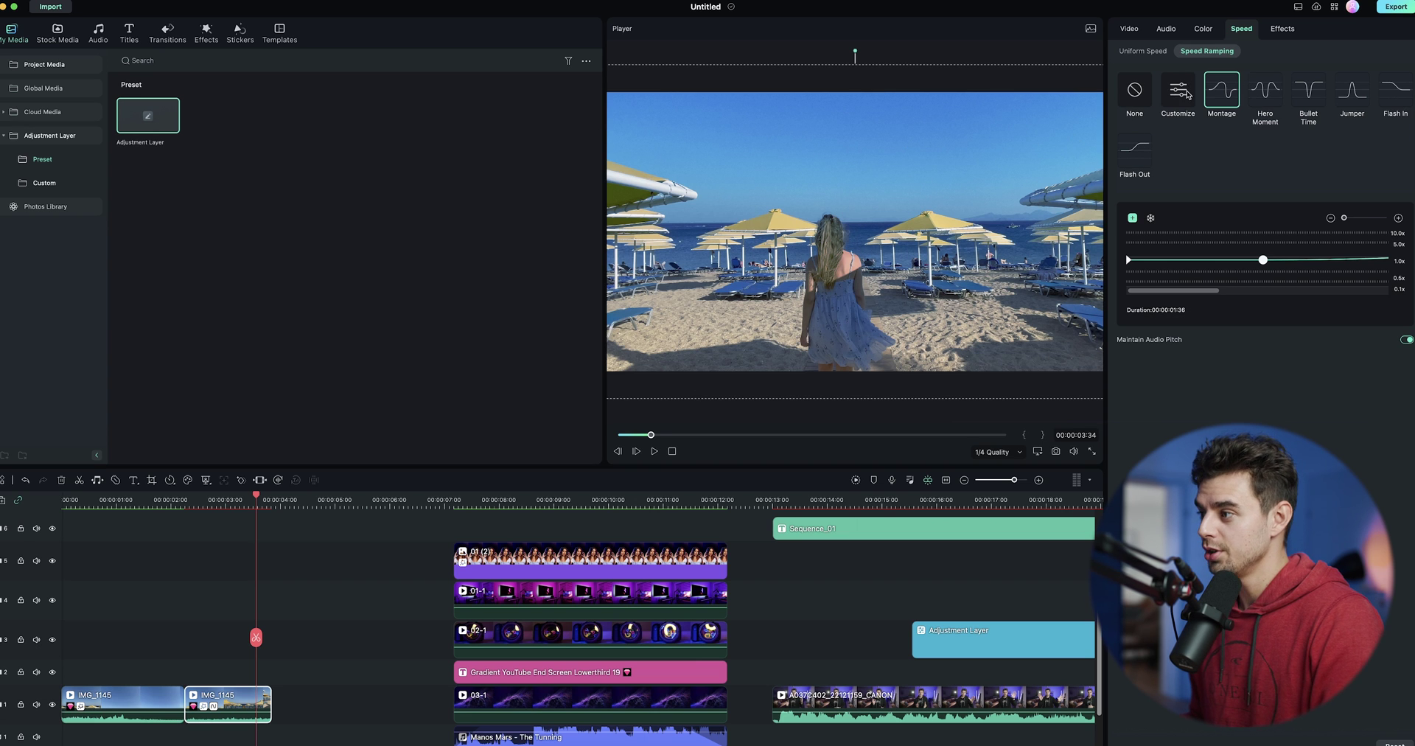
Step: Customize the beach clip's speed ramp with points dragged to about 10x, 0.7x and 5x
left_click(1183, 92)
left_click(1129, 255)
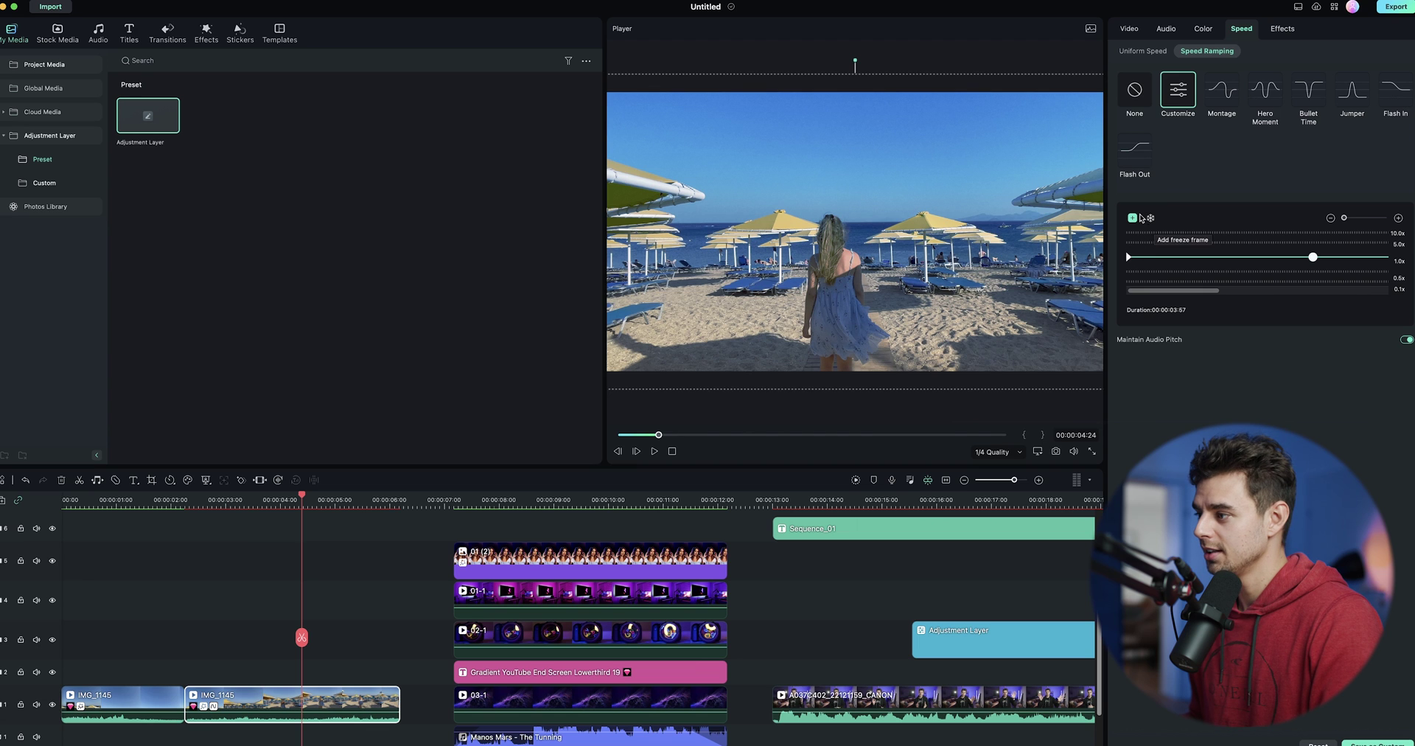
left_click(1148, 245)
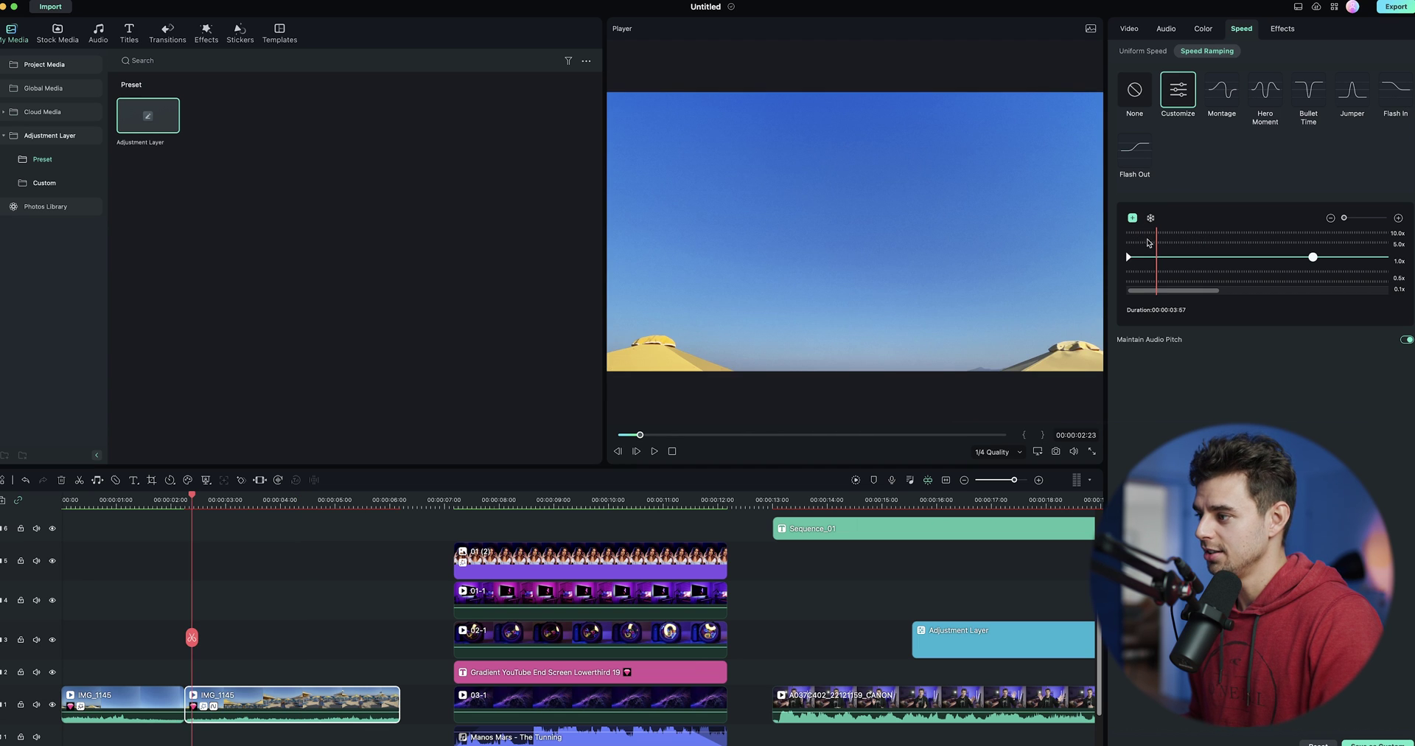
left_click(1133, 218)
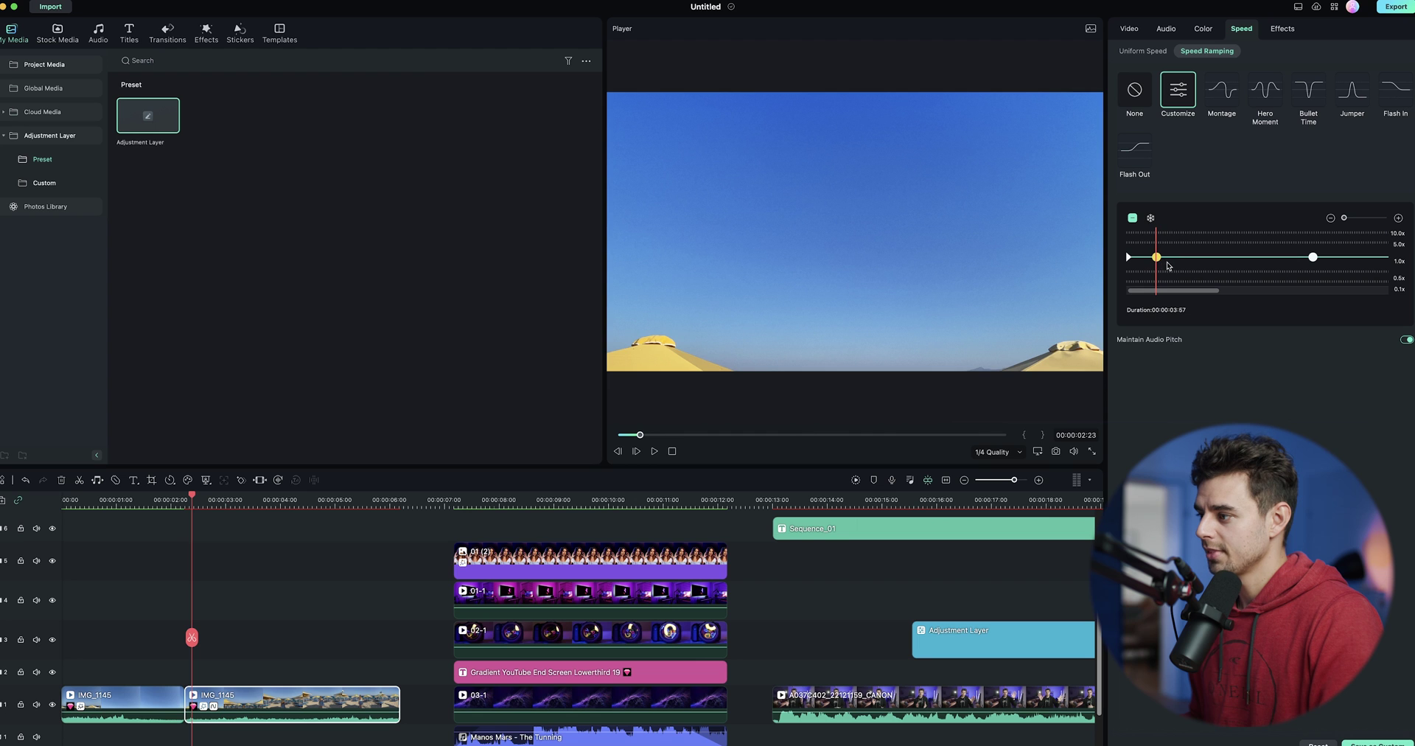
left_click_drag(1156, 256, 1154, 232)
left_click_drag(1312, 257, 1272, 270)
left_click(1308, 267)
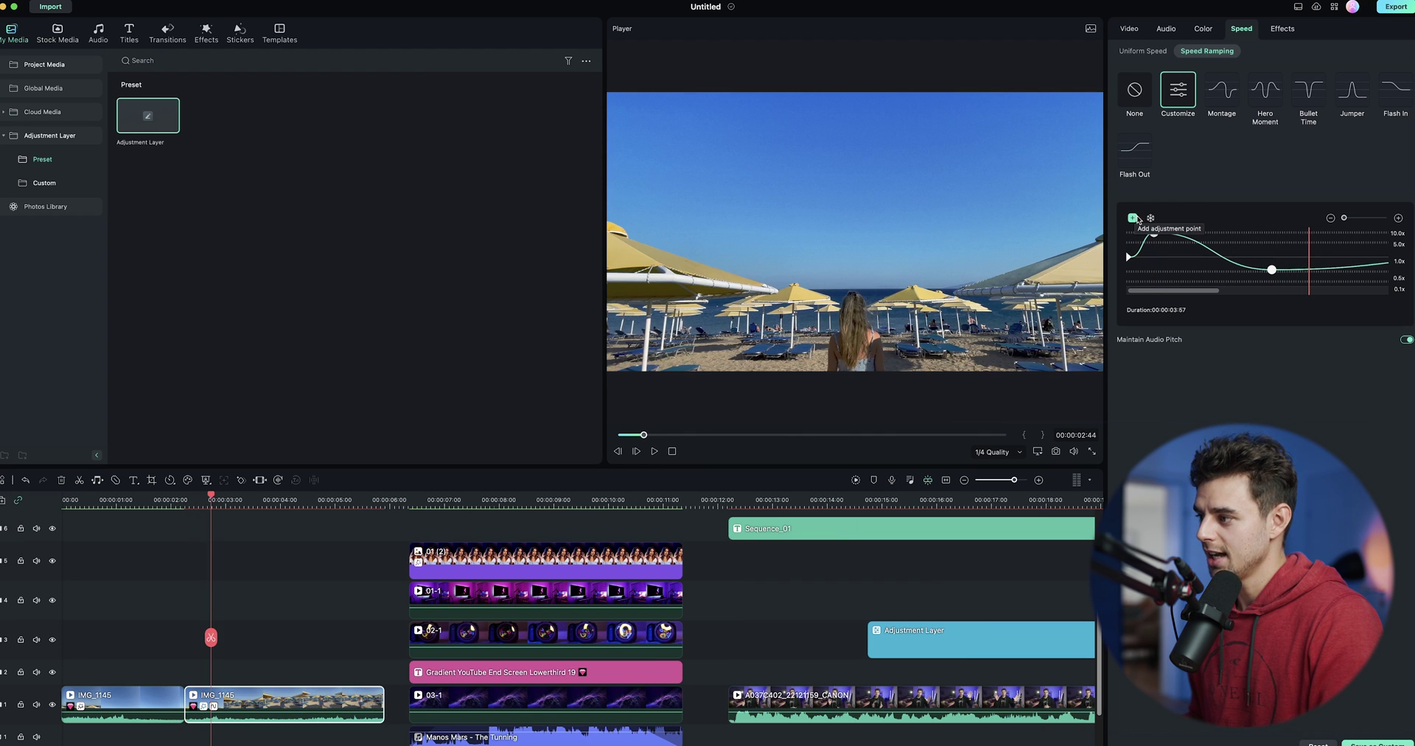
left_click(1134, 220)
left_click_drag(1310, 268, 1318, 243)
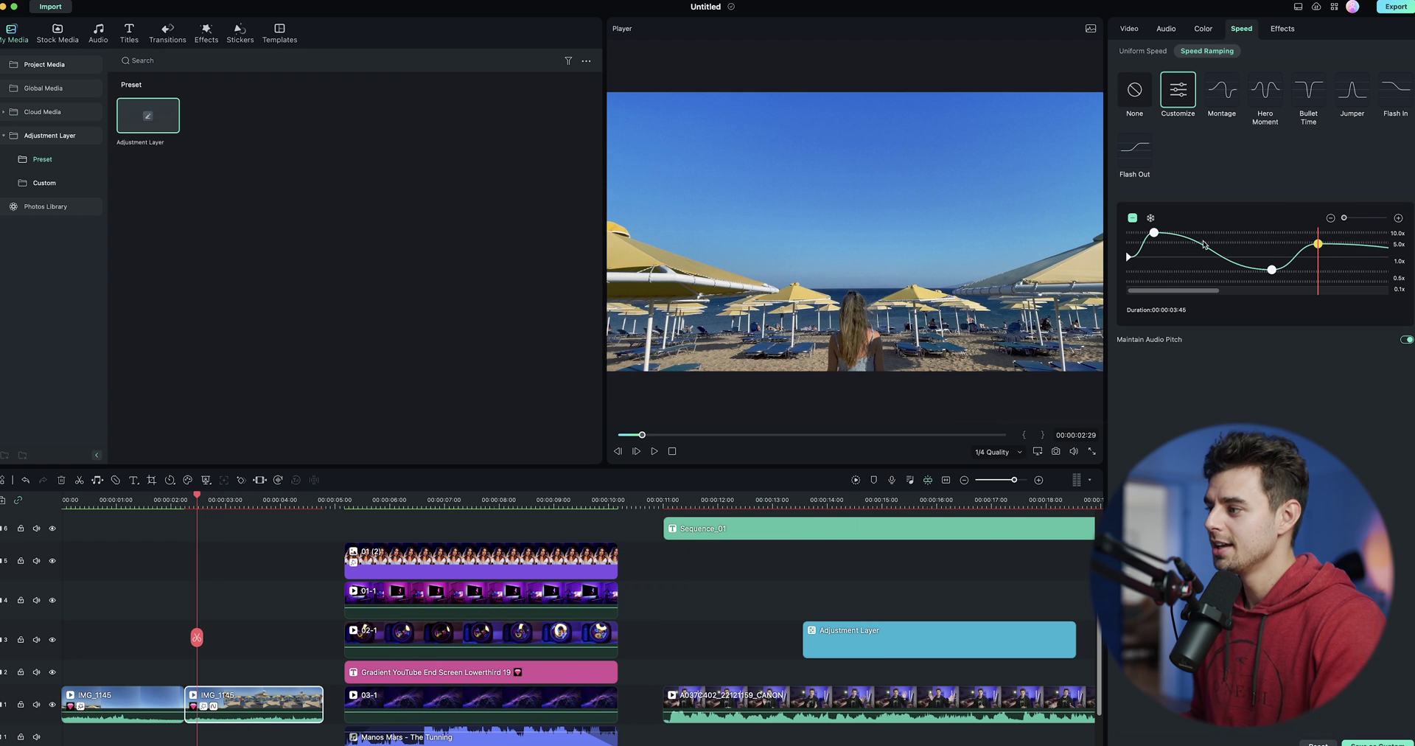